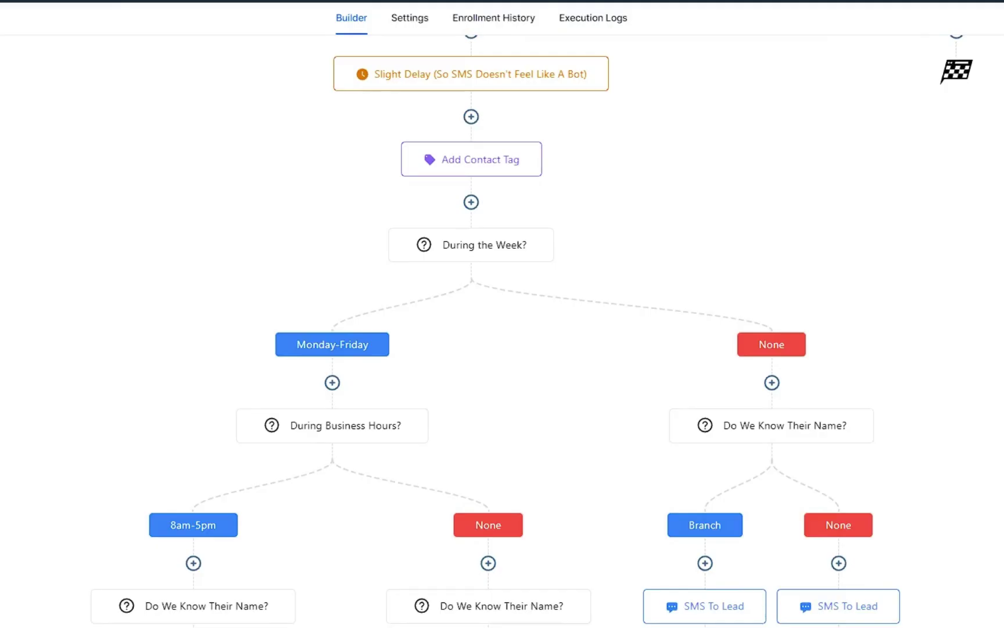
pyautogui.scroll(-3, 503, 326)
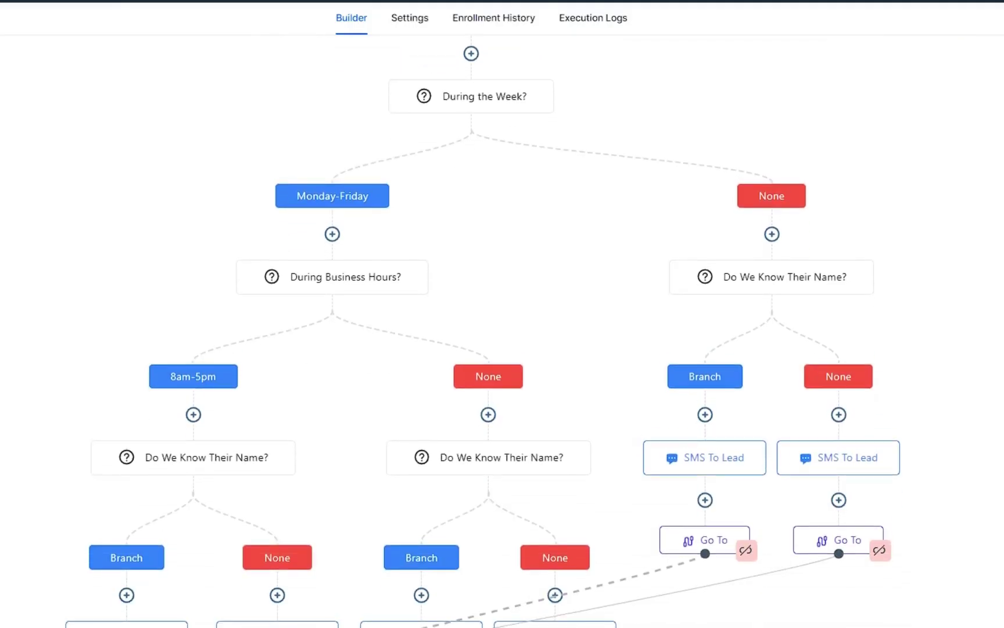
pyautogui.scroll(-5, 503, 326)
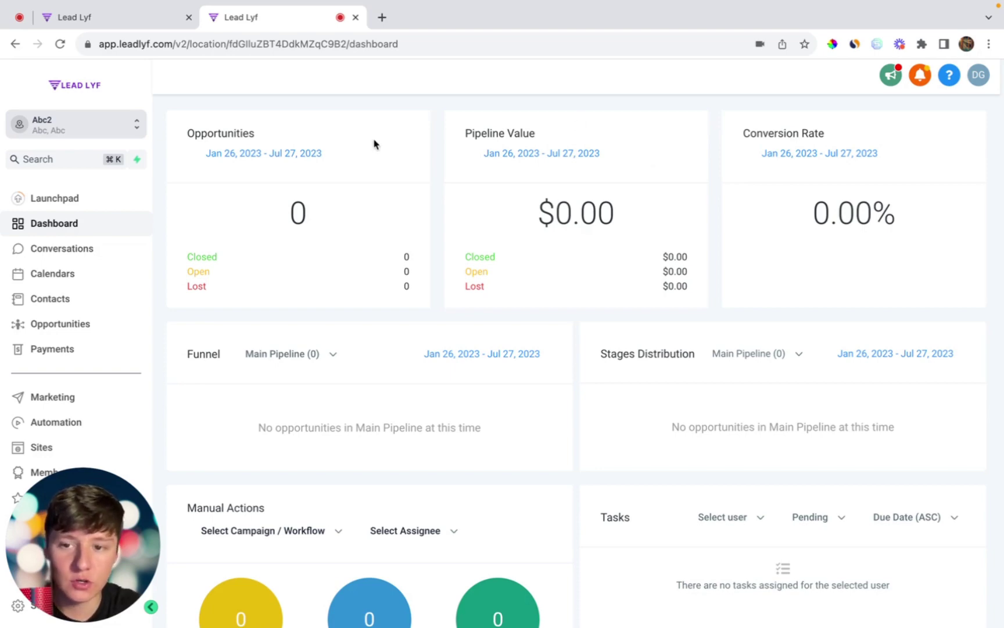
# Open the location's Integrations settings, try selecting a Google My Business page, and return to the dashboard.
pyautogui.click(24, 604)
pyautogui.scroll(-3, 24, 571)
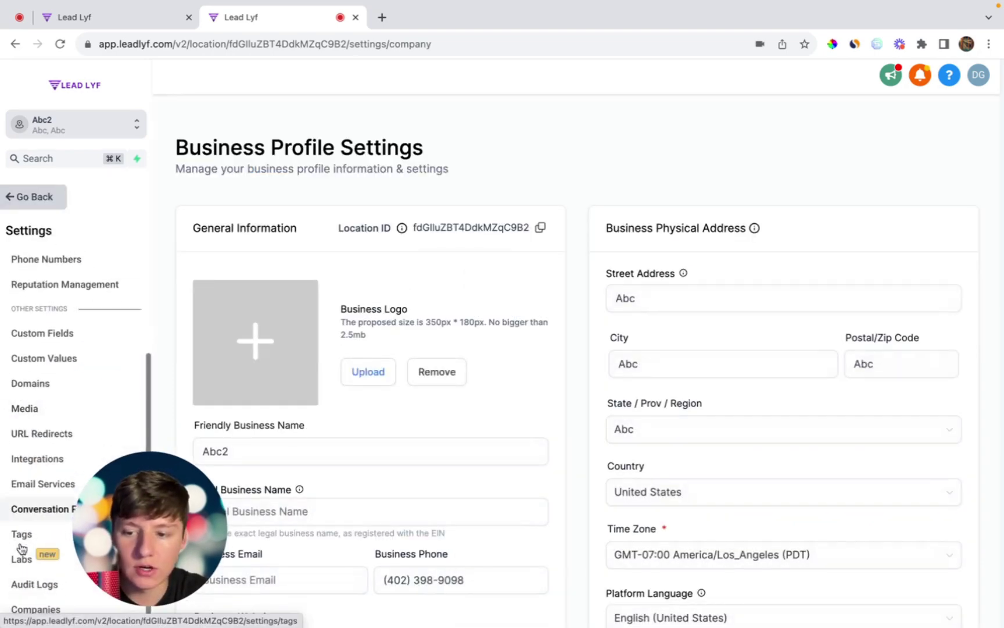
pyautogui.click(30, 462)
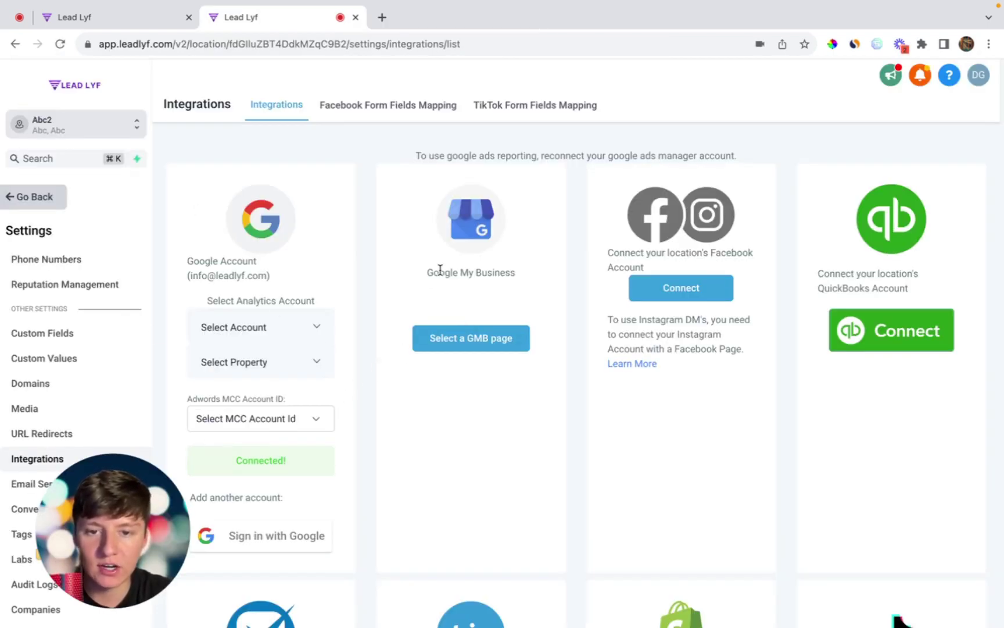
pyautogui.click(416, 332)
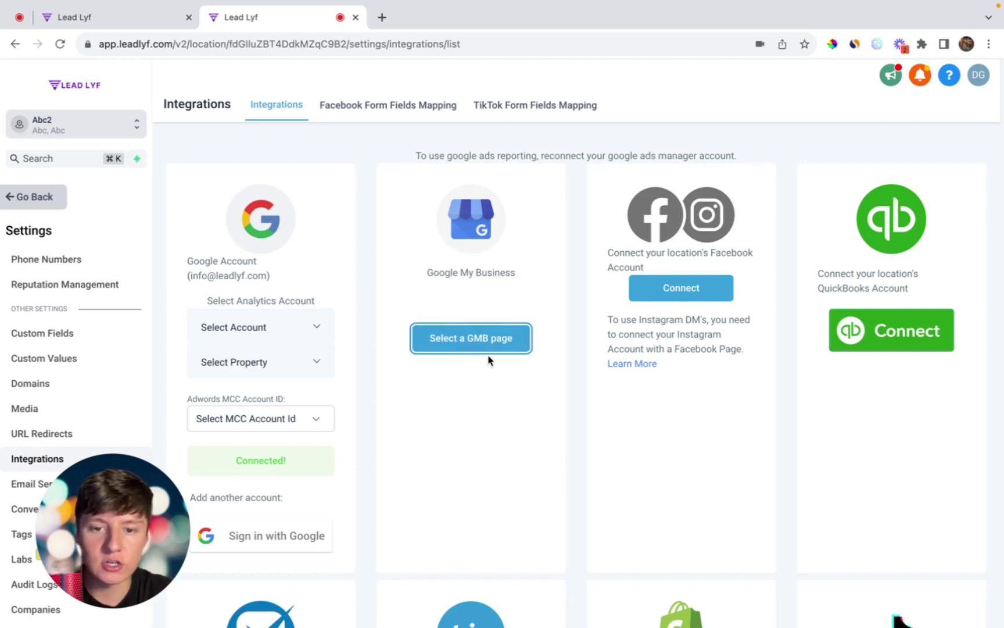
pyautogui.click(39, 198)
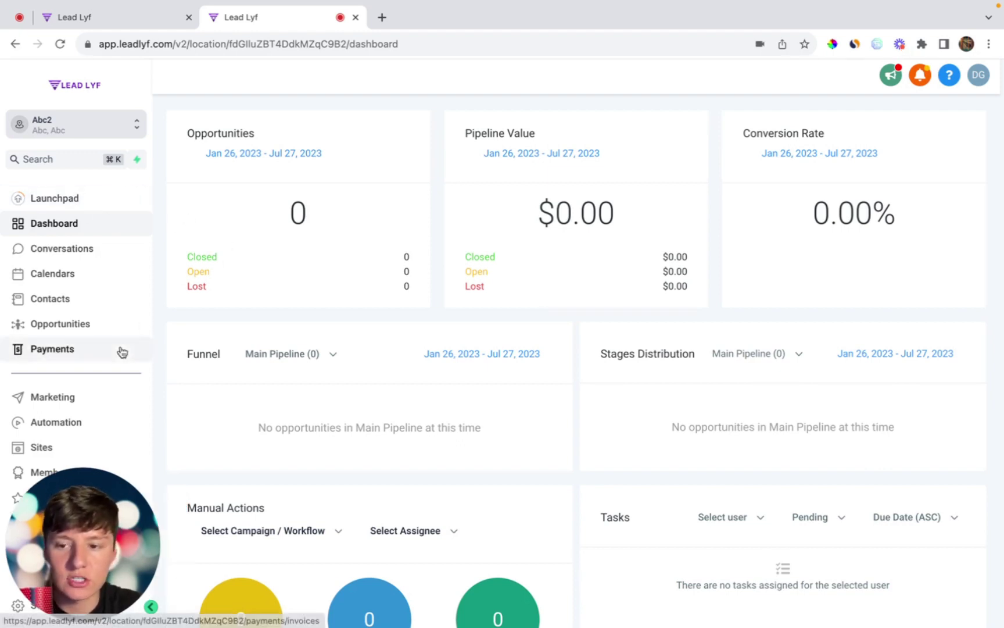
# Create a new automation workflow from scratch.
pyautogui.click(79, 423)
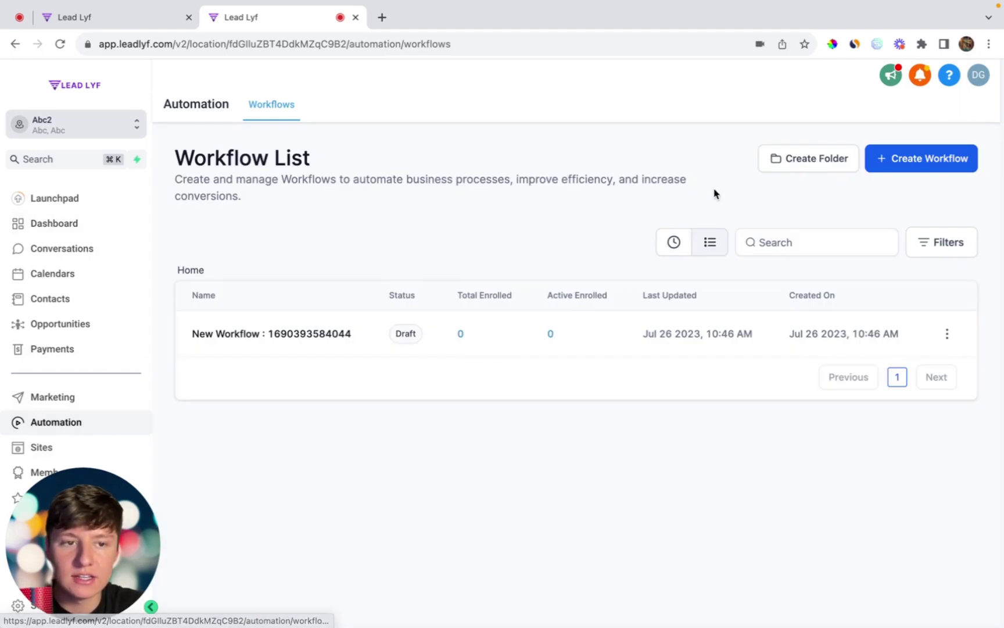
pyautogui.click(922, 157)
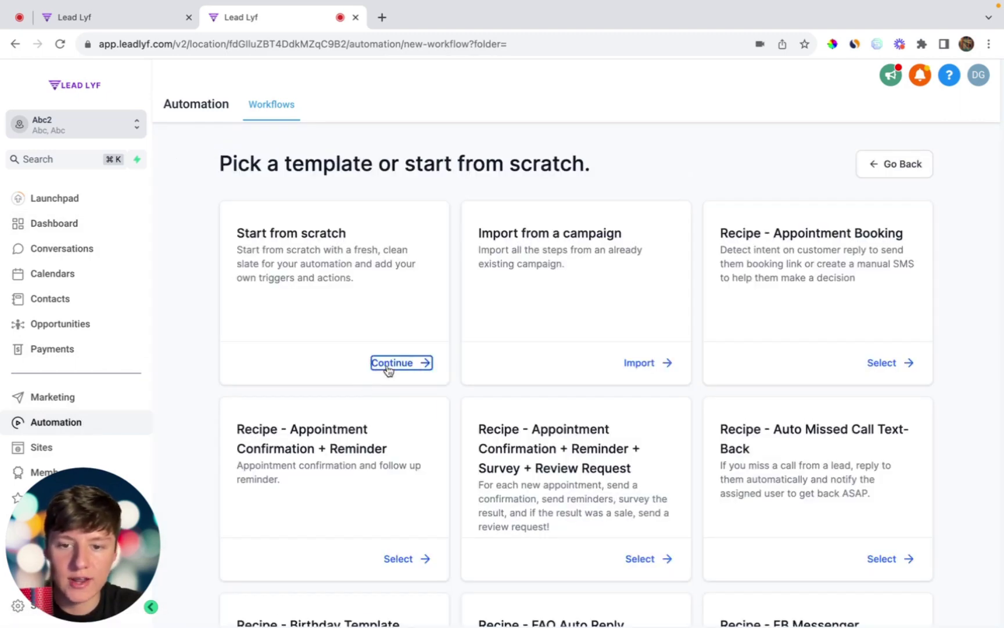
pyautogui.click(386, 364)
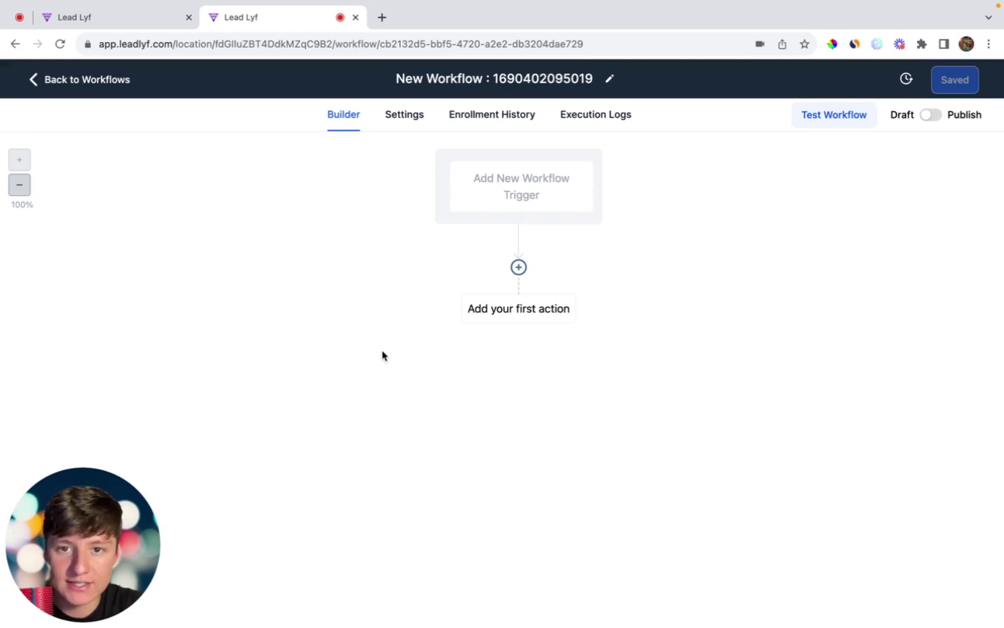
# Rename the workflow as Google Review Campaign and save it.
pyautogui.click(475, 77)
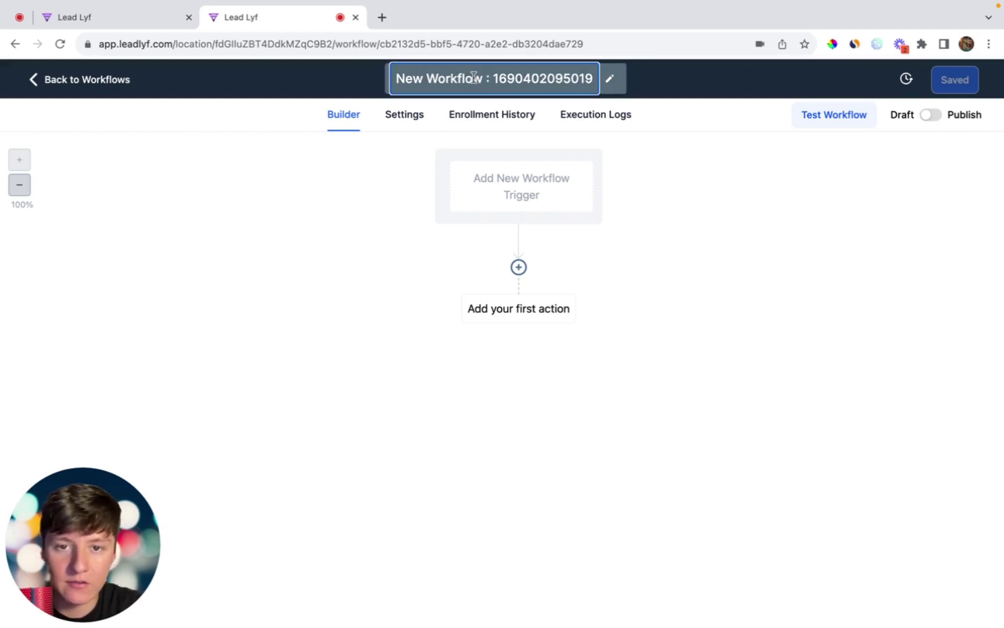
pyautogui.write('Google Review Campaign')
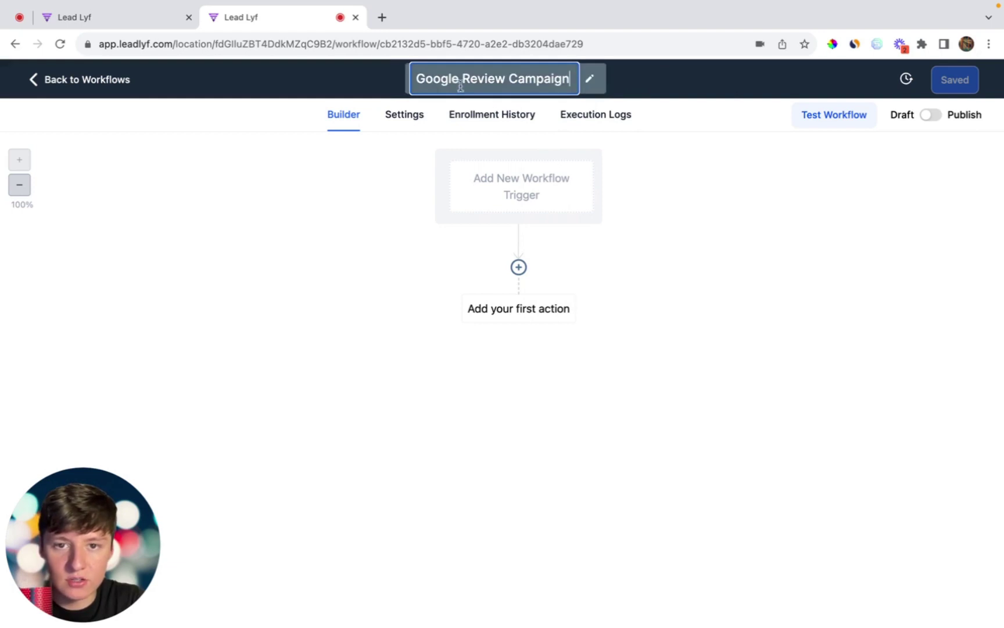
pyautogui.click(954, 88)
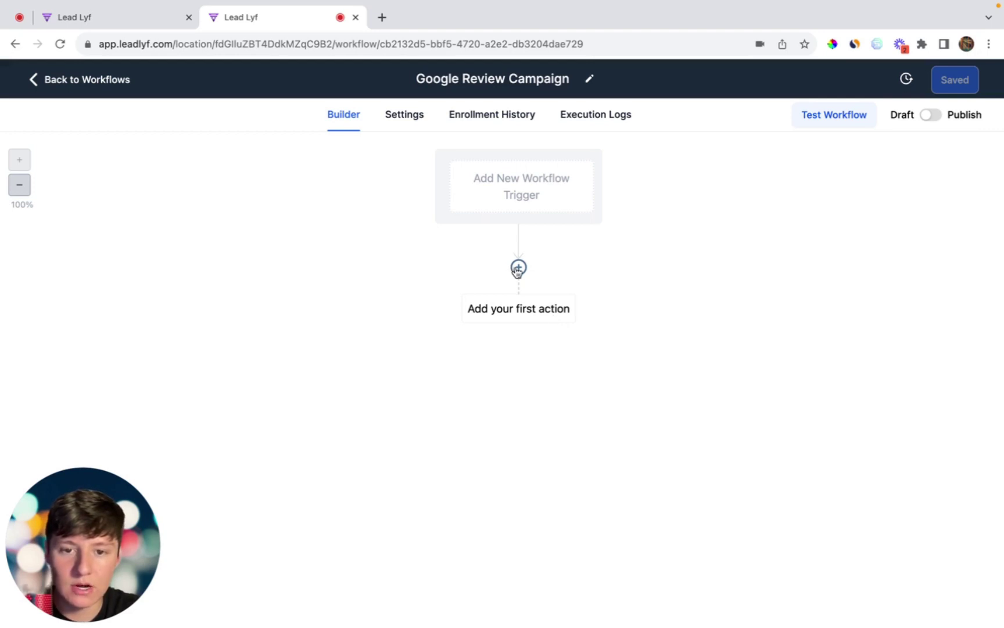
# Add a Send SMS action as the first step, asking for a 5-star Google review within 7 days to win a 100 dollar gift card.
pyautogui.click(518, 267)
pyautogui.write('sms')
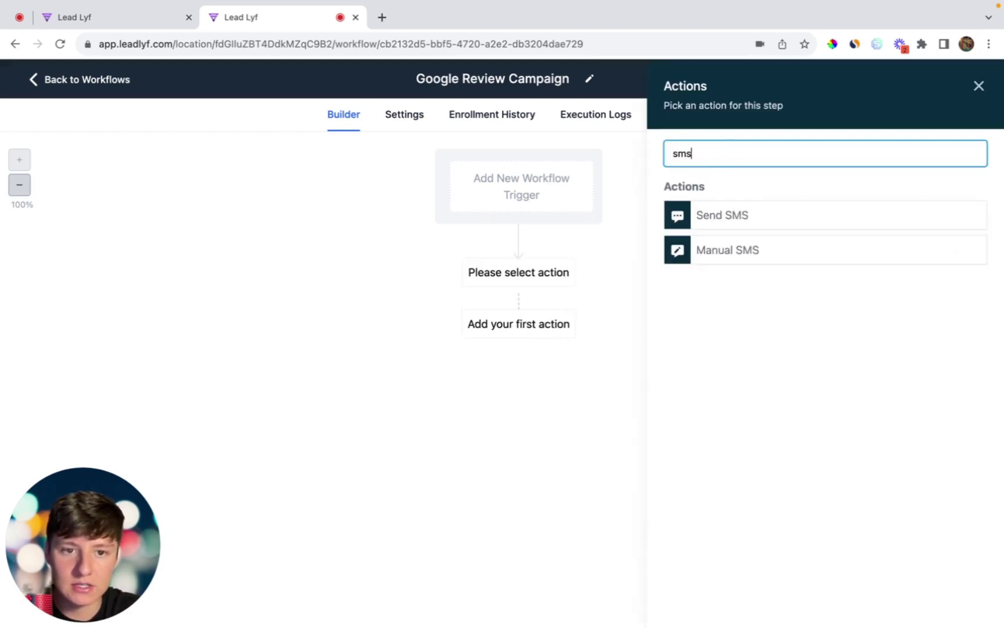
pyautogui.press('Return')
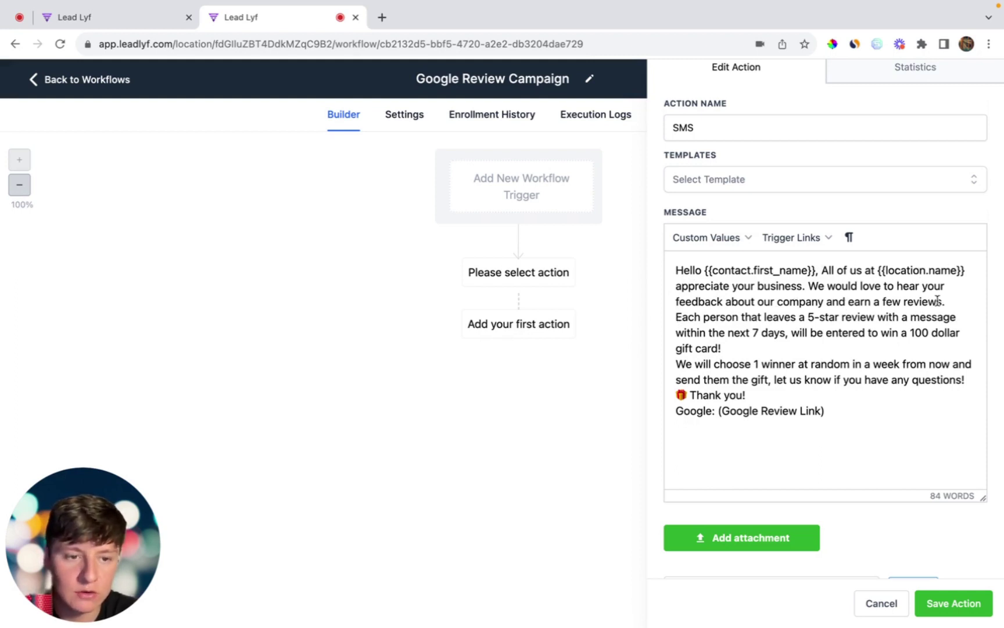
pyautogui.click(807, 319)
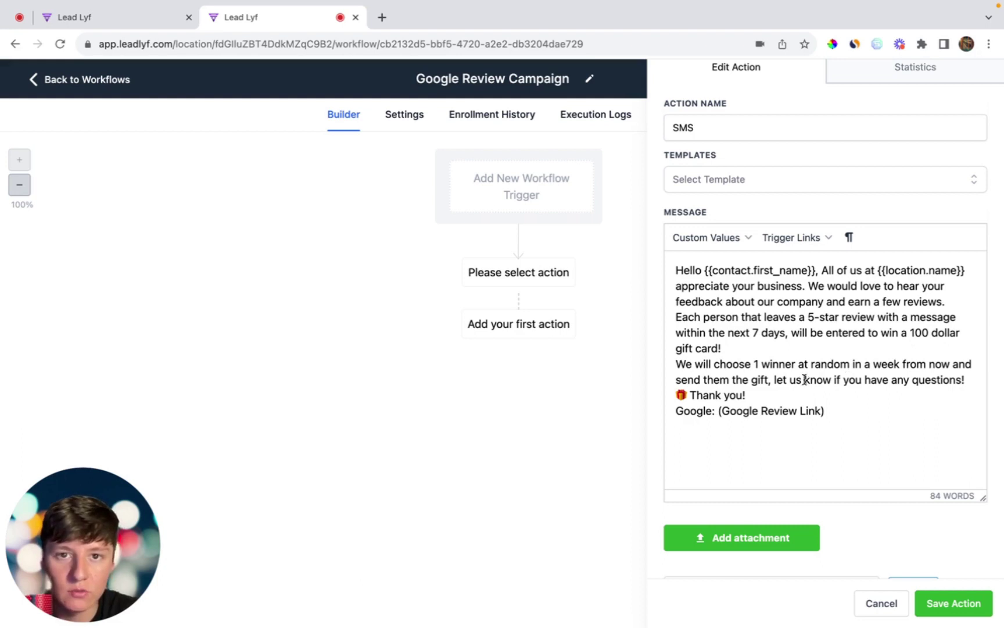
pyautogui.click(936, 602)
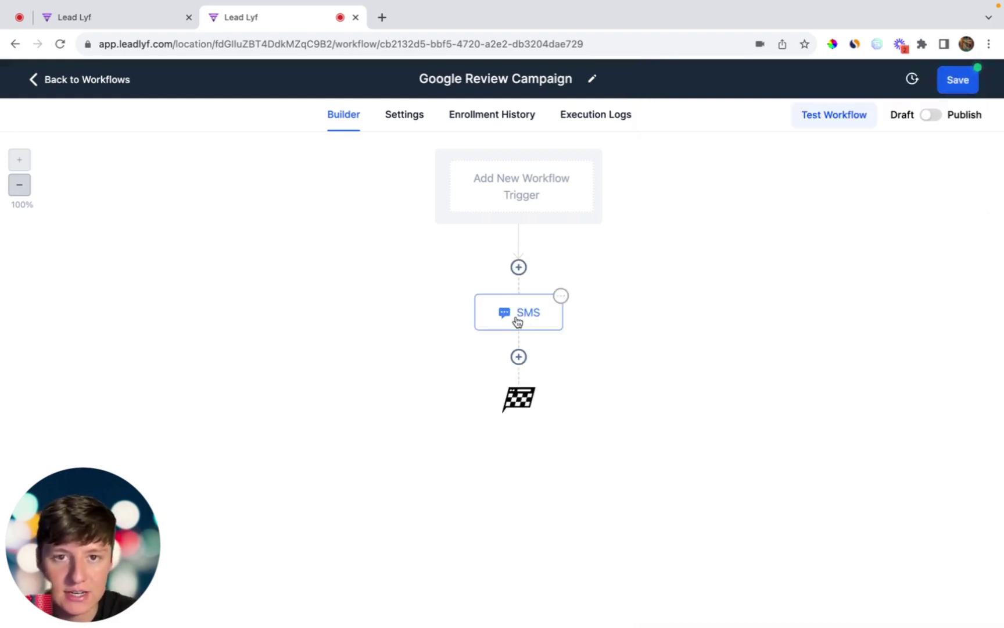
# Add a Send Email action after the SMS with subject "{{contact.first_name}} We are giving away $100" and the gift card review request as its message.
pyautogui.click(518, 357)
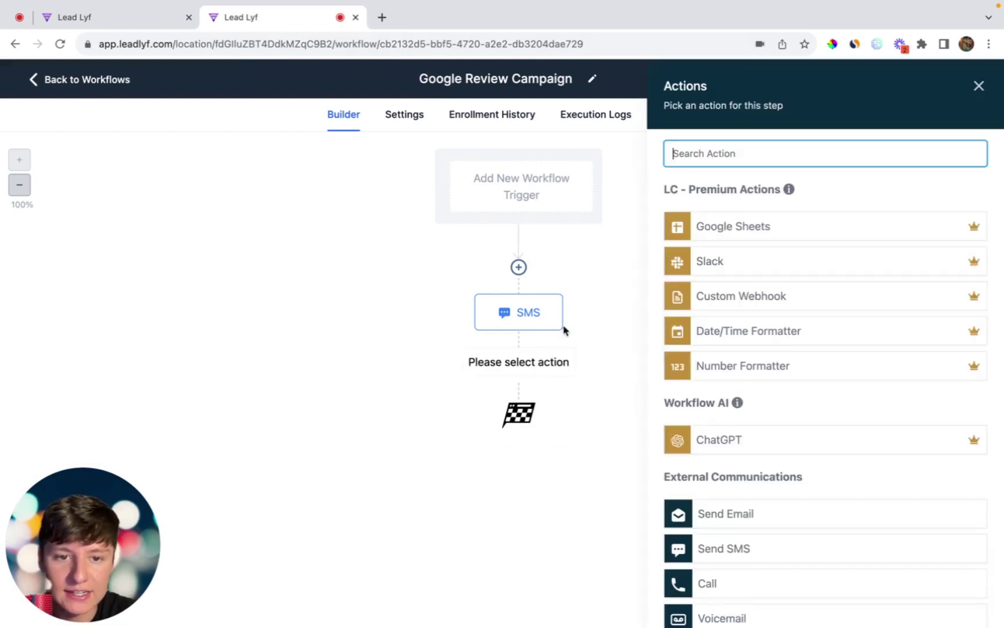
pyautogui.write('emai')
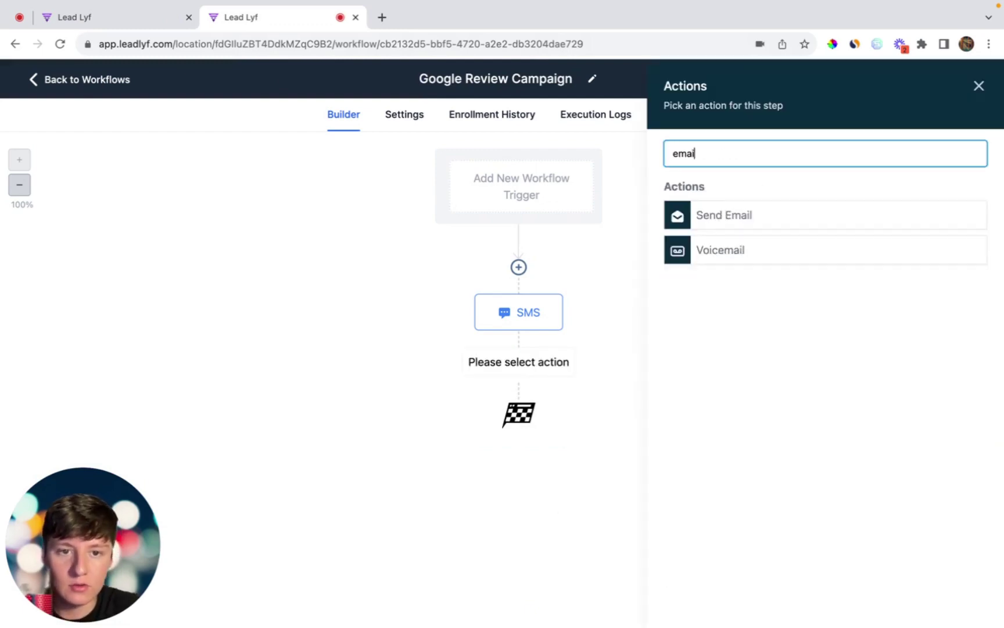
pyautogui.click(756, 216)
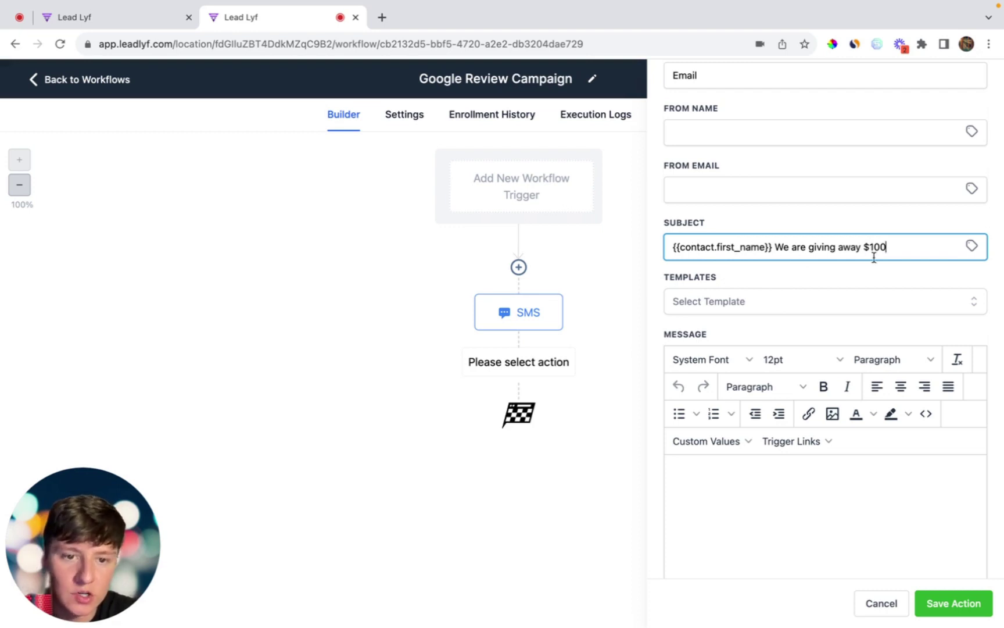
pyautogui.scroll(-3, 871, 273)
pyautogui.click(777, 355)
pyautogui.press('super+v')
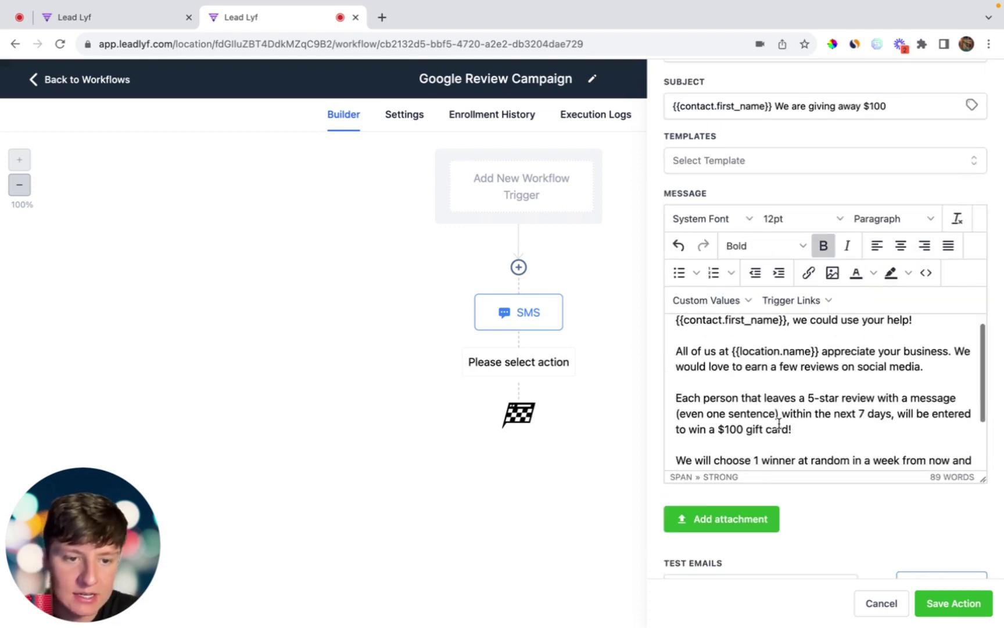
pyautogui.scroll(-3, 779, 423)
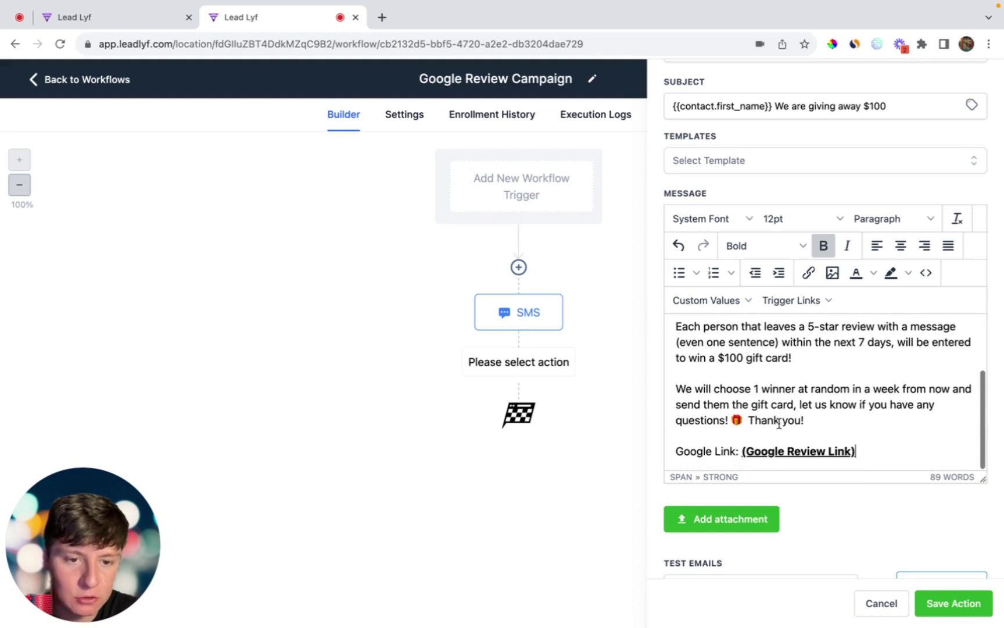
pyautogui.click(960, 603)
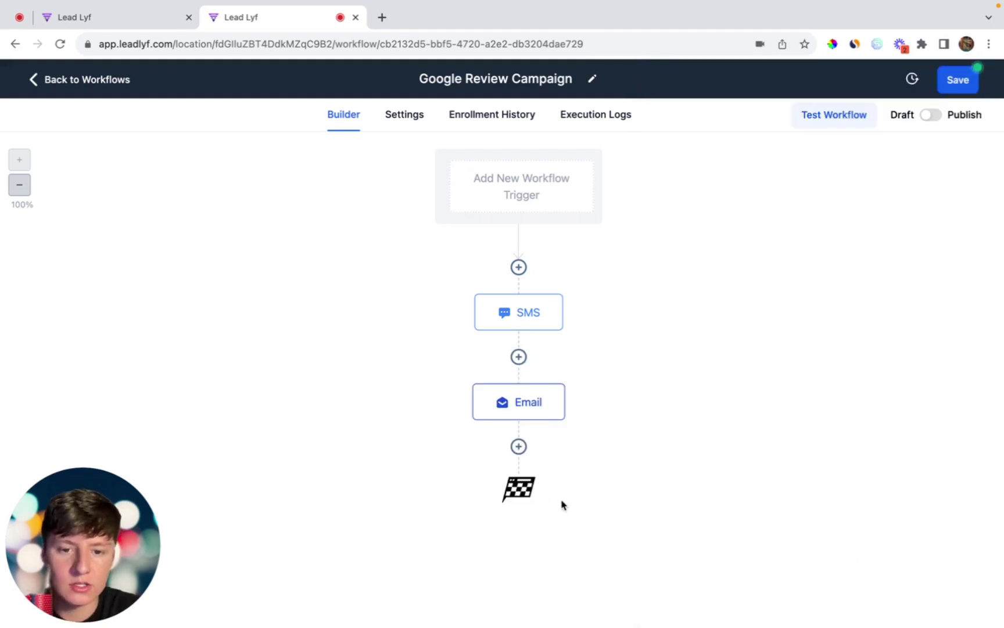
# Add a Wait action after the first email and save it.
pyautogui.click(519, 447)
pyautogui.write('wait')
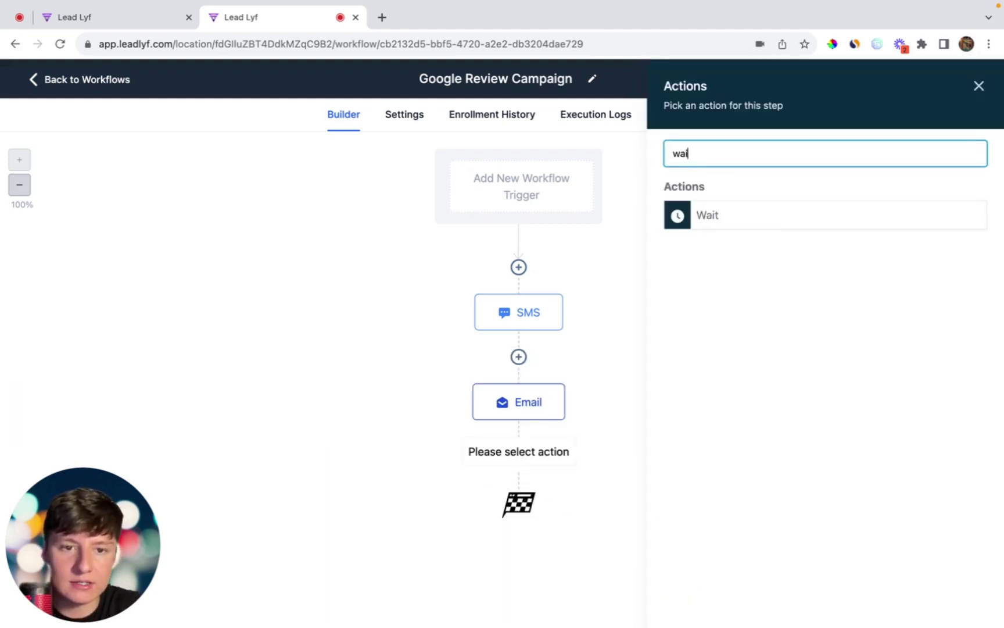
pyautogui.press('Return')
pyautogui.click(964, 607)
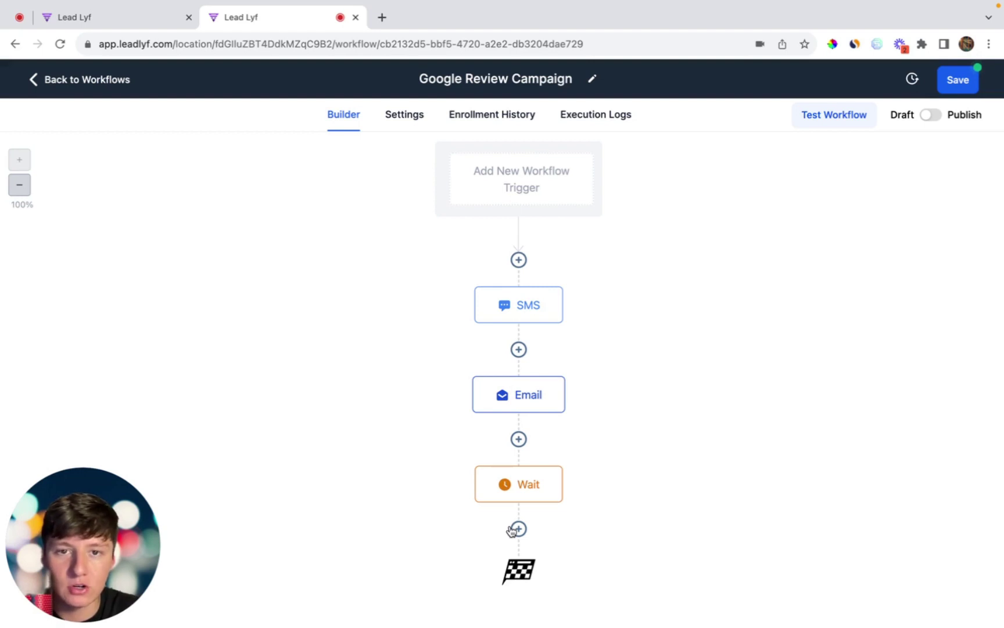
# Add a second Send Email action after the wait, with a reminder message beginning "Did you get our email from yesterday?".
pyautogui.click(515, 529)
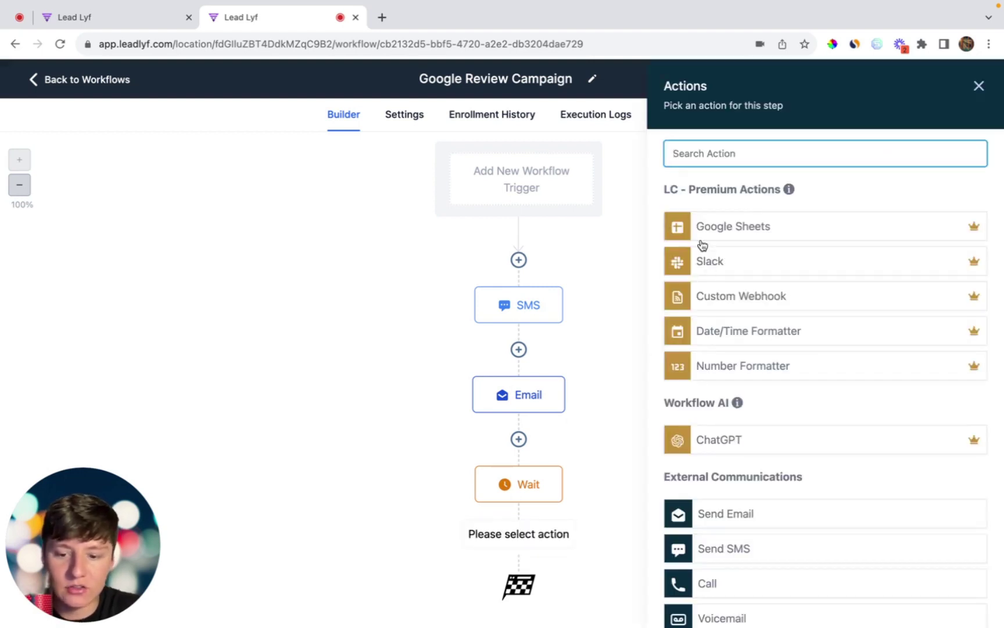
pyautogui.write('ema')
pyautogui.click(706, 216)
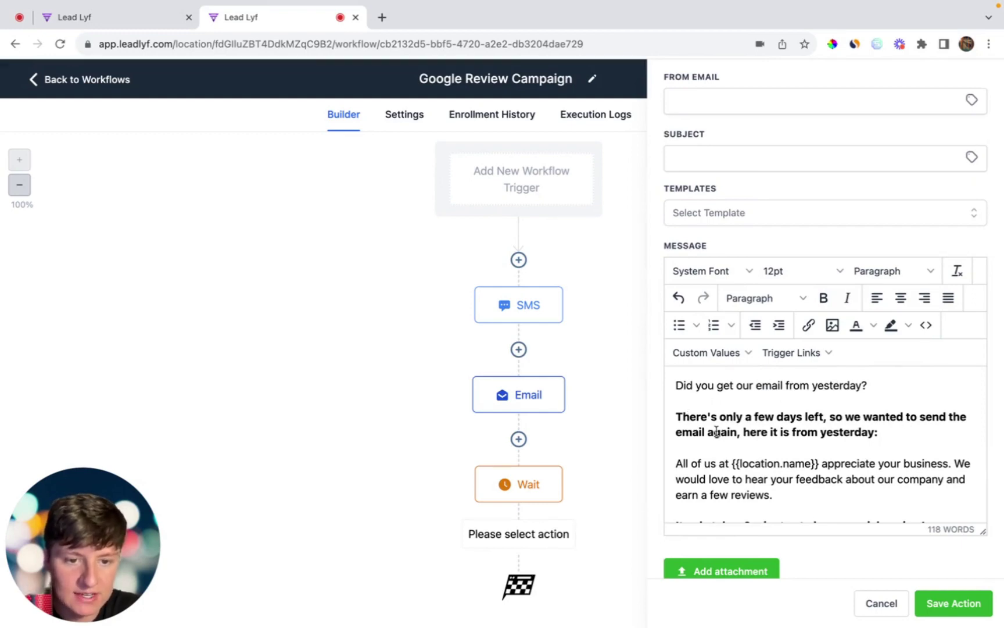
pyautogui.scroll(-5, 881, 433)
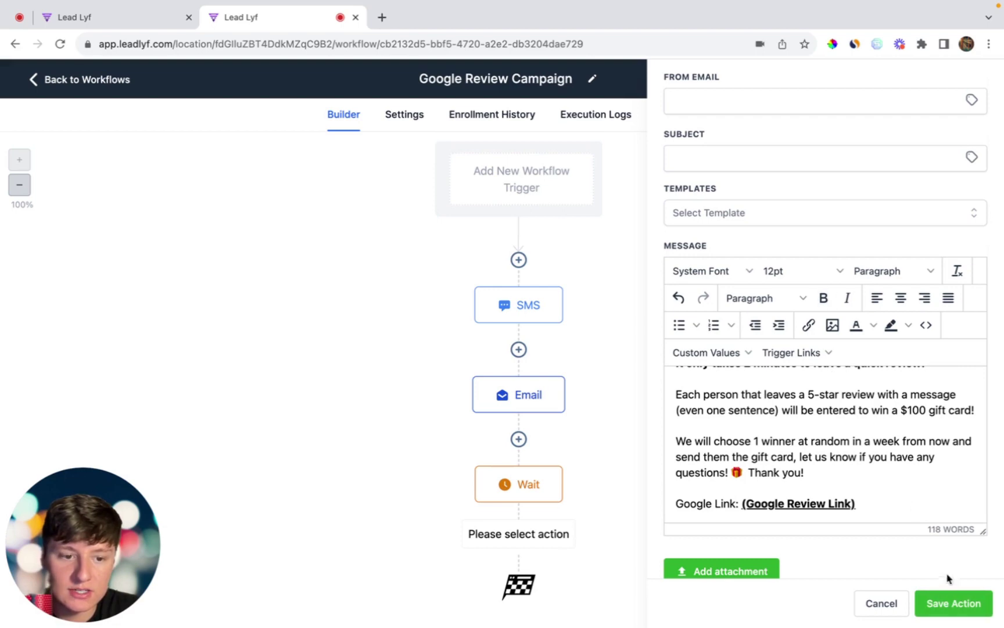
pyautogui.click(951, 603)
# Add a Wait action with a time delay of 2 days after the second email.
pyautogui.click(518, 528)
pyautogui.write('wait')
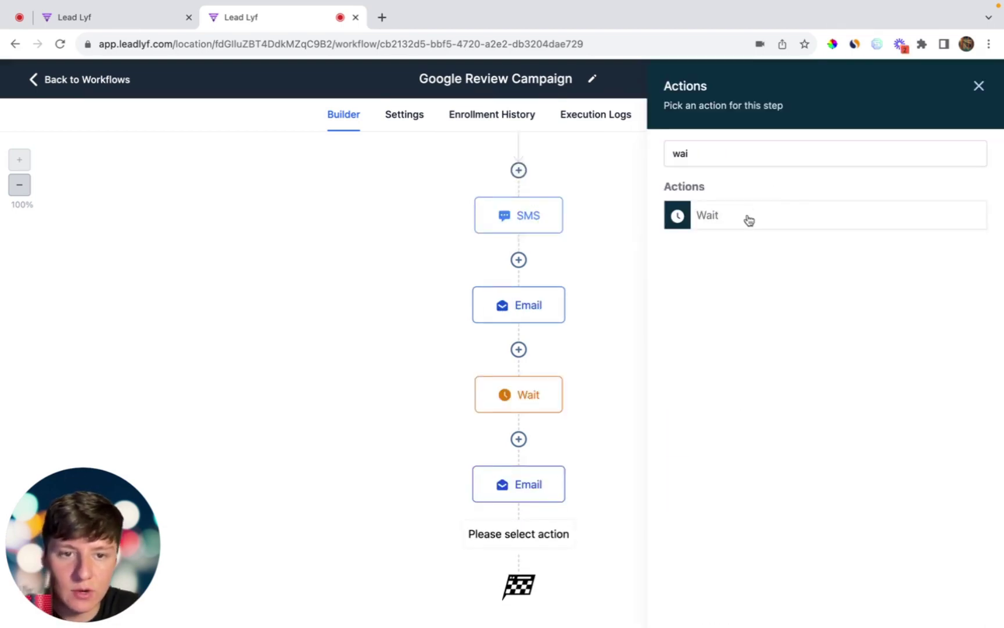
pyautogui.click(746, 217)
pyautogui.write('2')
pyautogui.click(511, 305)
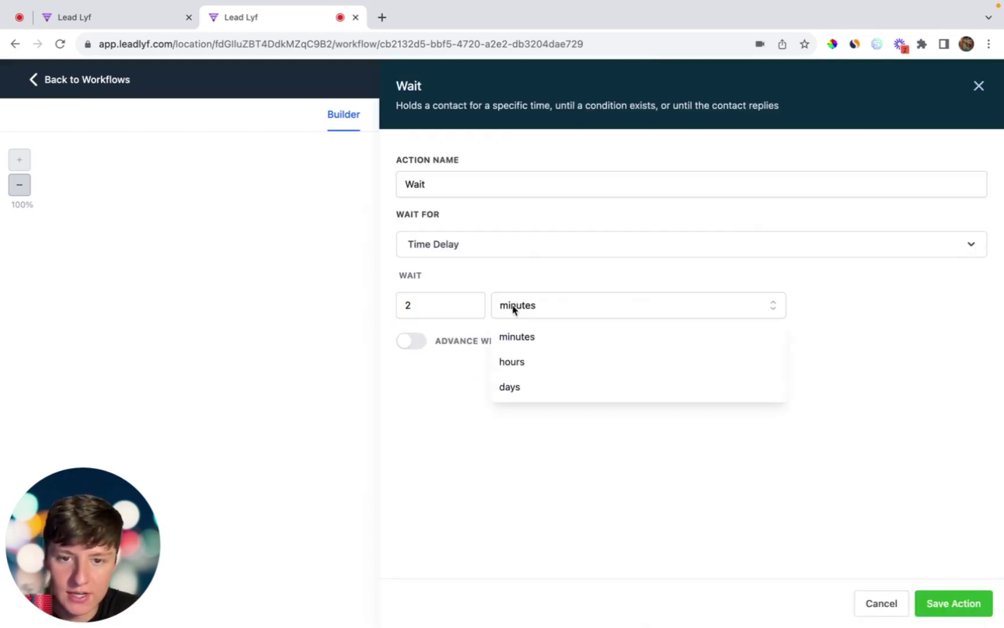
pyautogui.click(520, 385)
pyautogui.click(936, 604)
# Add a third Send Email action after the 2-day wait, with the message beginning "We're still a few reviews away from reaching our goal!".
pyautogui.scroll(-3, 523, 537)
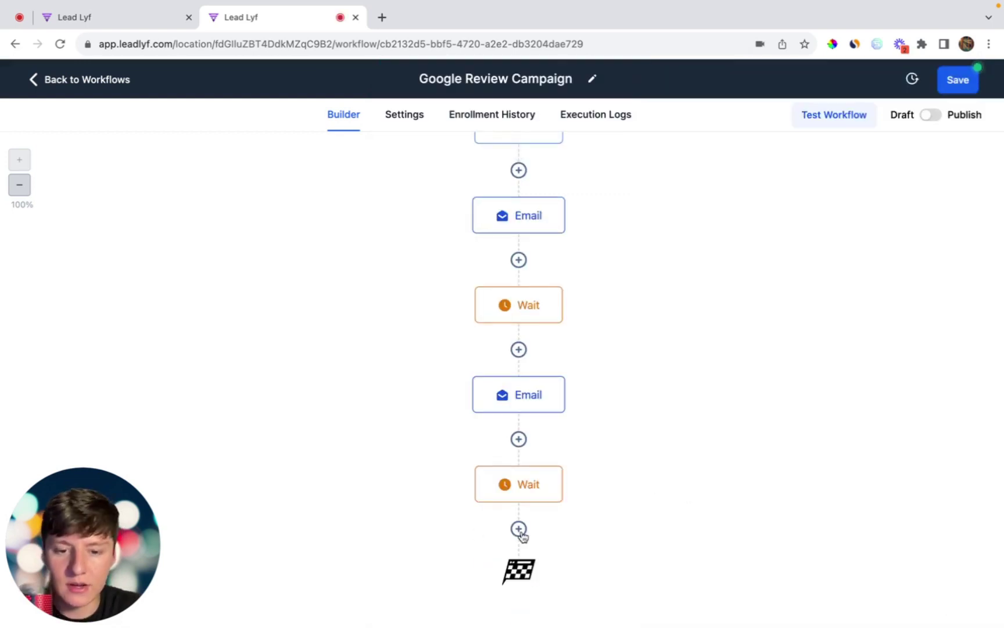
pyautogui.click(519, 530)
pyautogui.write('em')
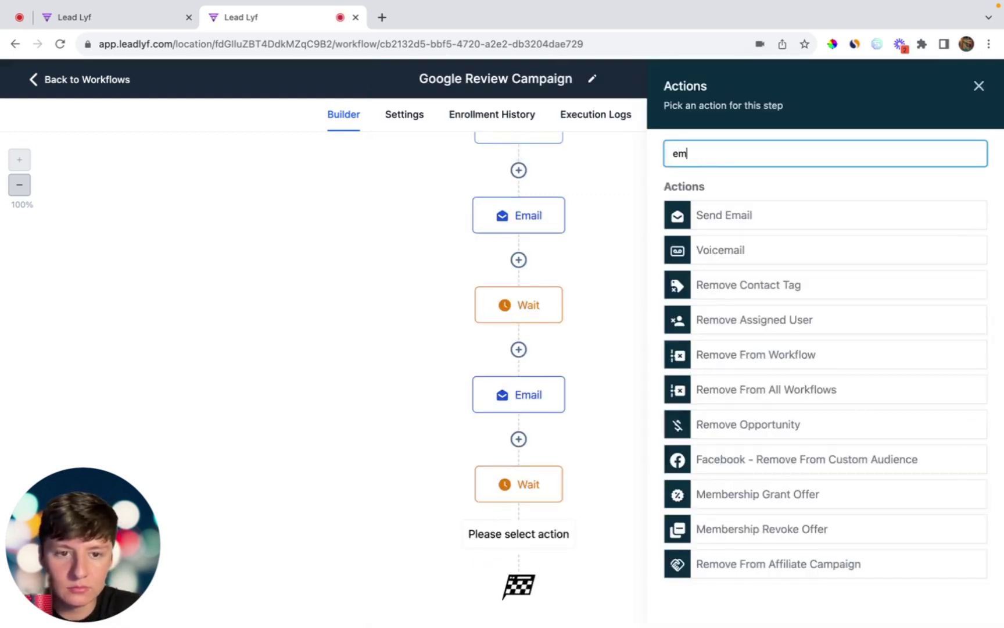
pyautogui.click(702, 211)
pyautogui.scroll(-5, 790, 426)
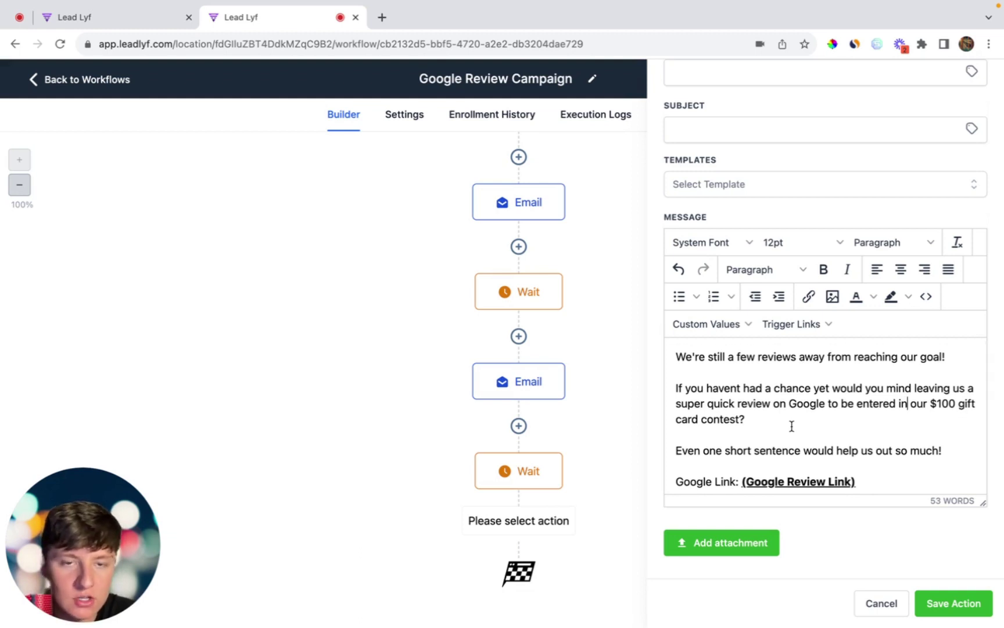
pyautogui.scroll(1, 792, 426)
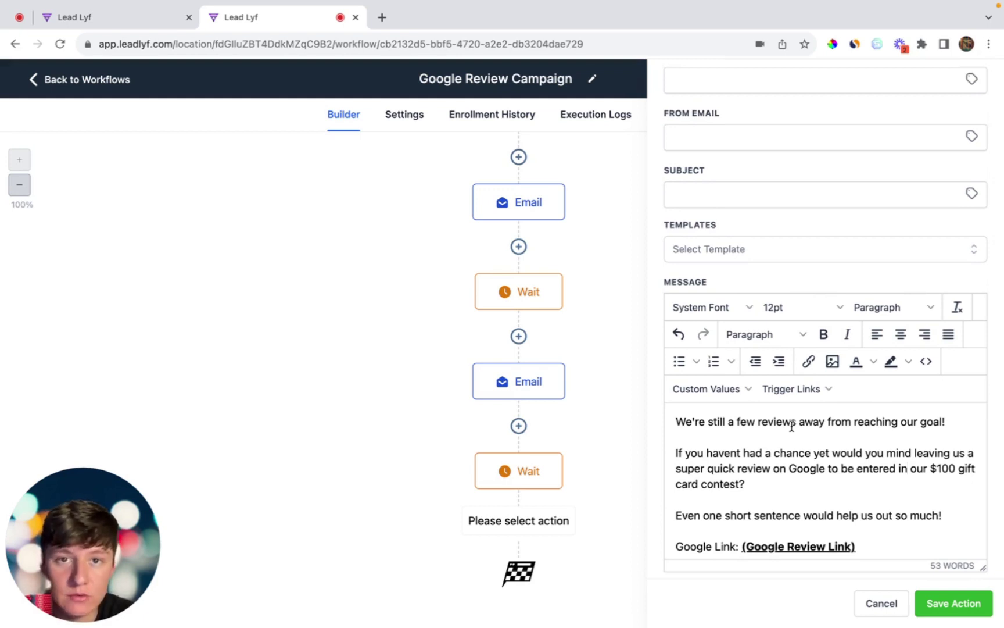
pyautogui.click(945, 605)
pyautogui.scroll(2, 573, 509)
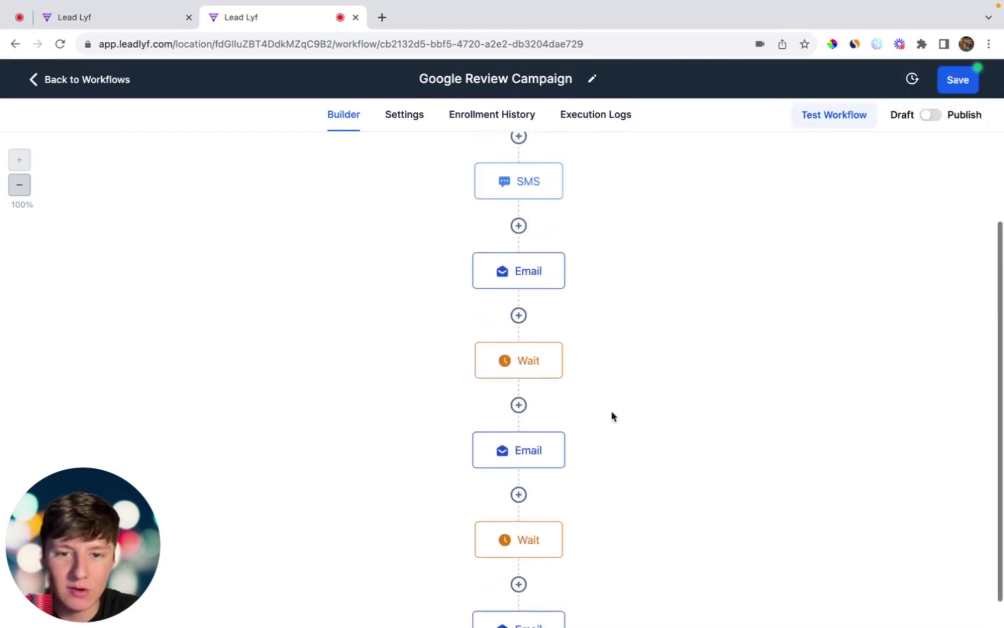
pyautogui.scroll(1, 640, 343)
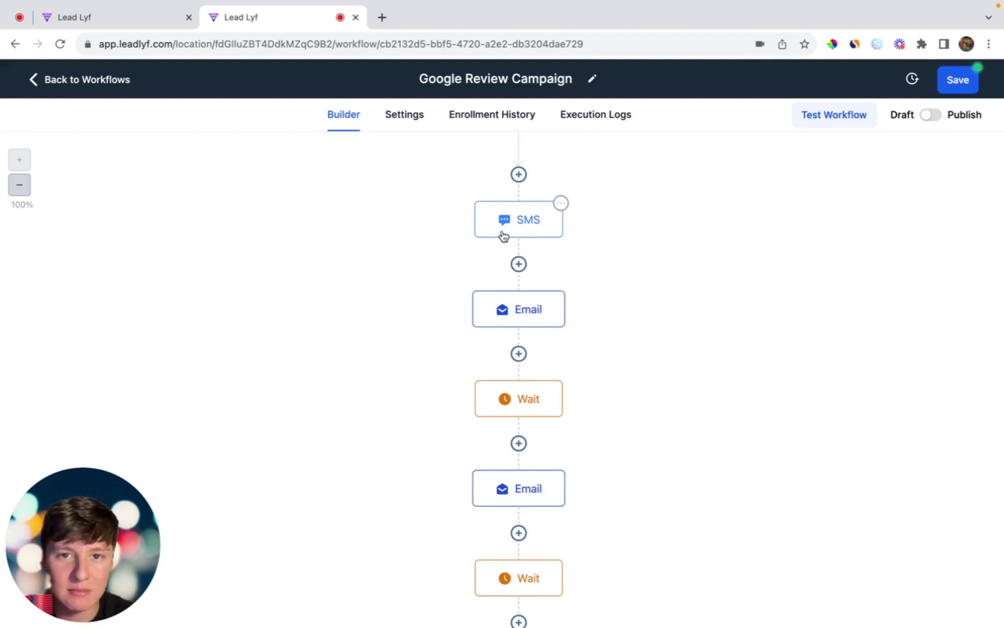
# Add a Create Or Update Opportunity action before the SMS, set to Main Pipeline, and save the action.
pyautogui.scroll(-3, 503, 235)
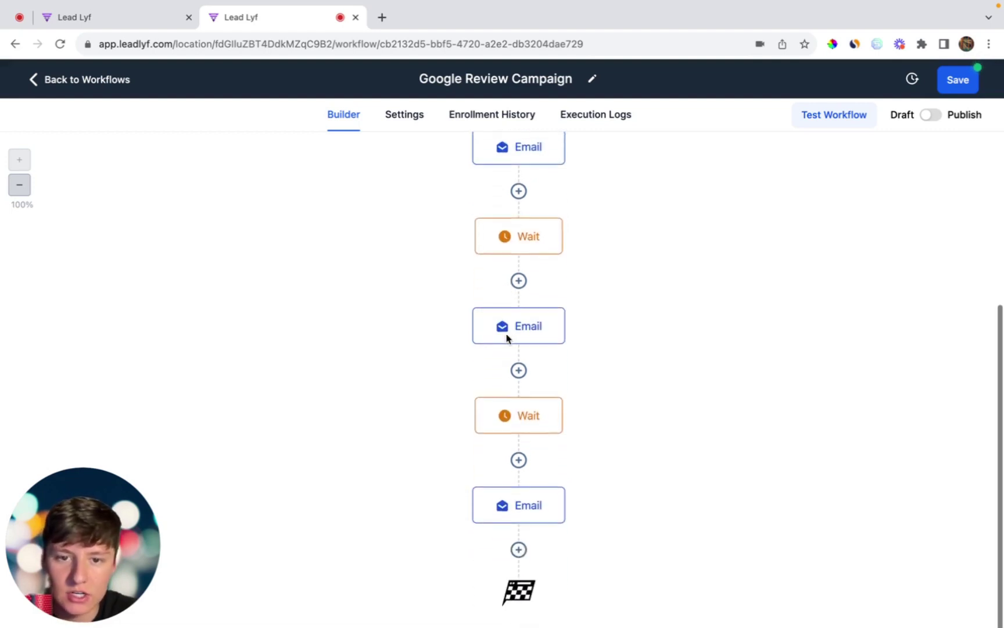
pyautogui.scroll(5, 507, 337)
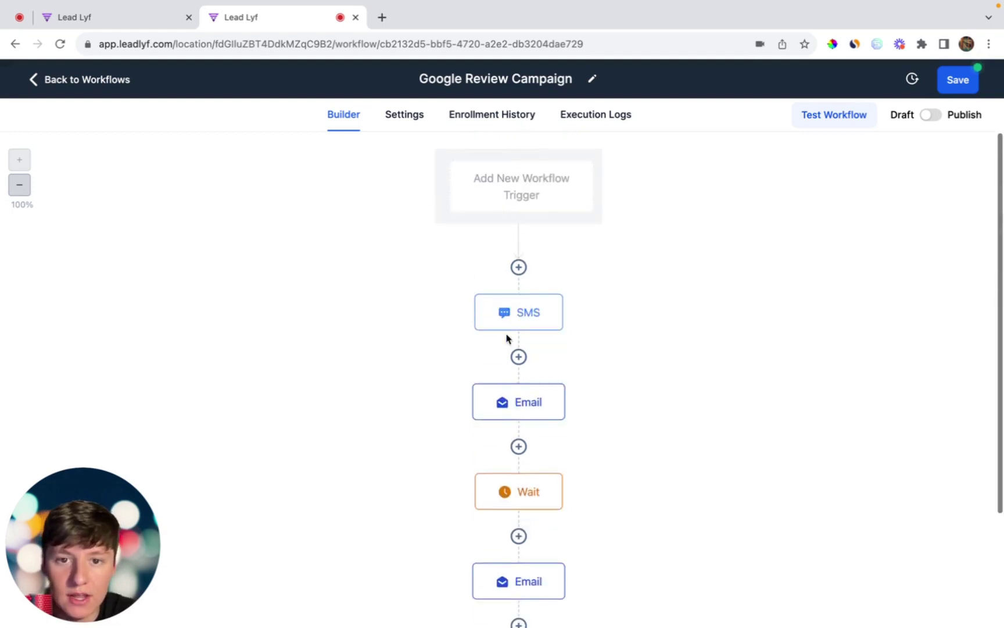
pyautogui.click(519, 267)
pyautogui.click(765, 218)
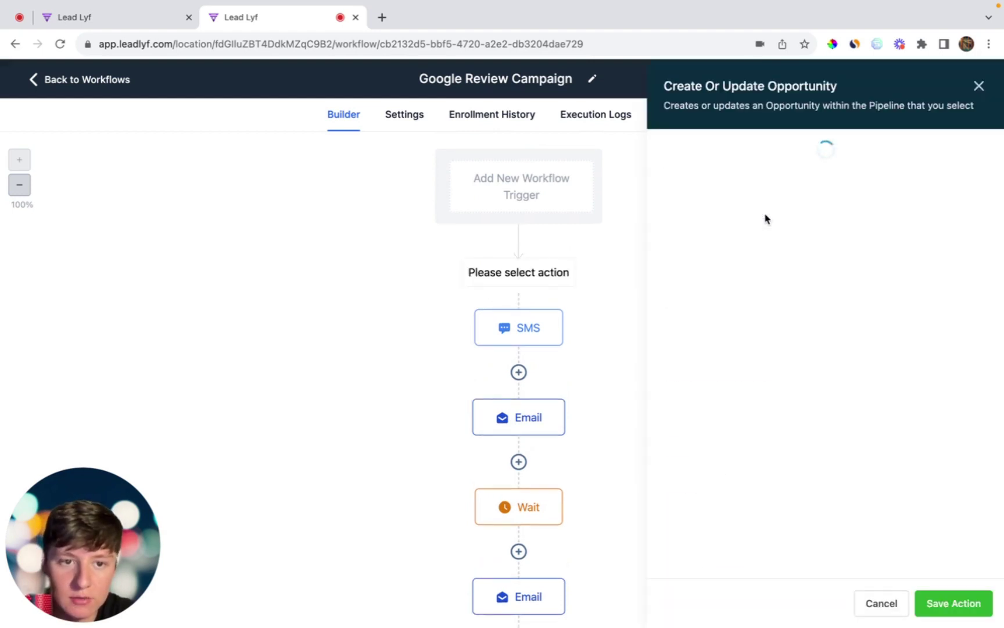
pyautogui.click(753, 241)
pyautogui.click(714, 305)
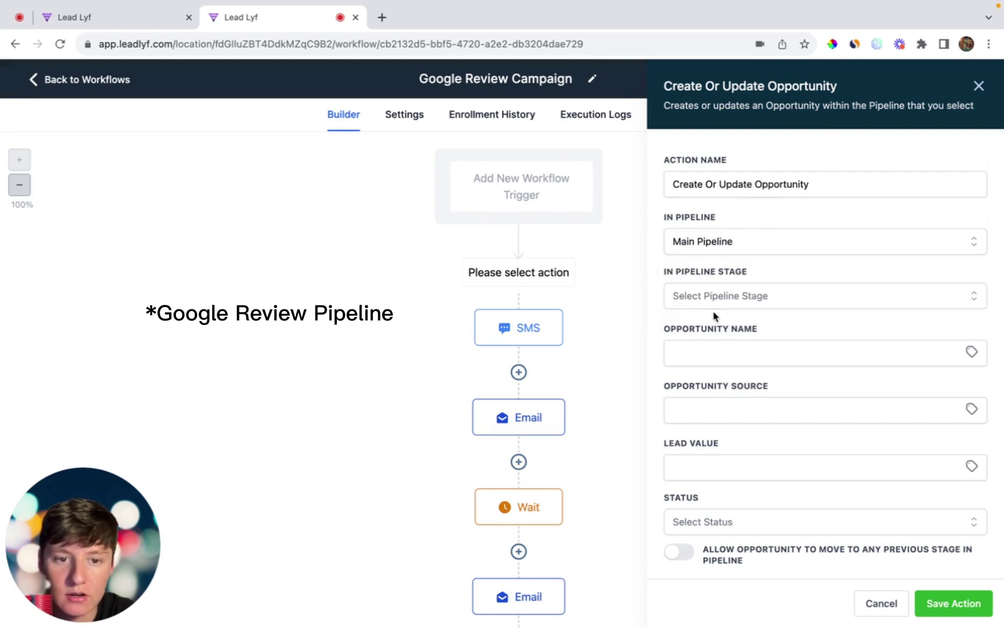
pyautogui.click(954, 604)
# Leave the workflow builder for the Contacts list, and look at the CSV contact import dialog without uploading a file.
pyautogui.scroll(-1, 620, 462)
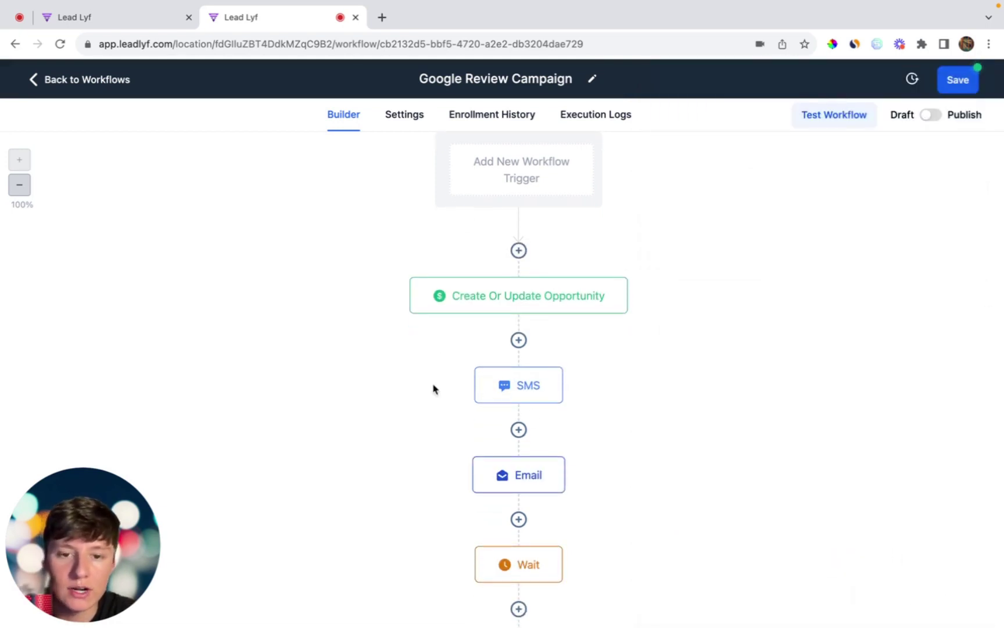
pyautogui.scroll(-3, 496, 308)
pyautogui.scroll(-1, 496, 307)
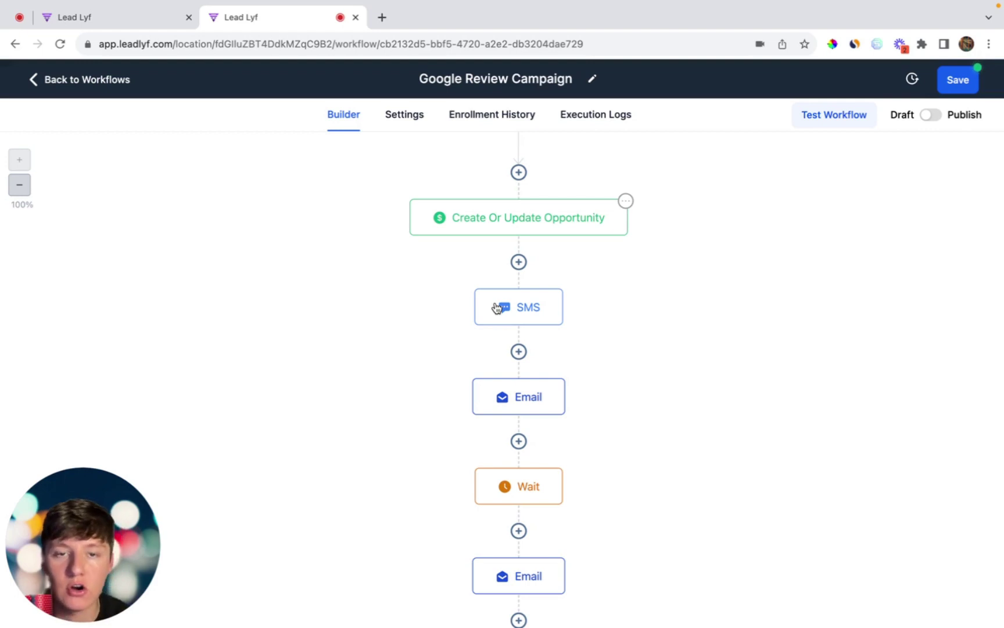
pyautogui.scroll(-1, 726, 378)
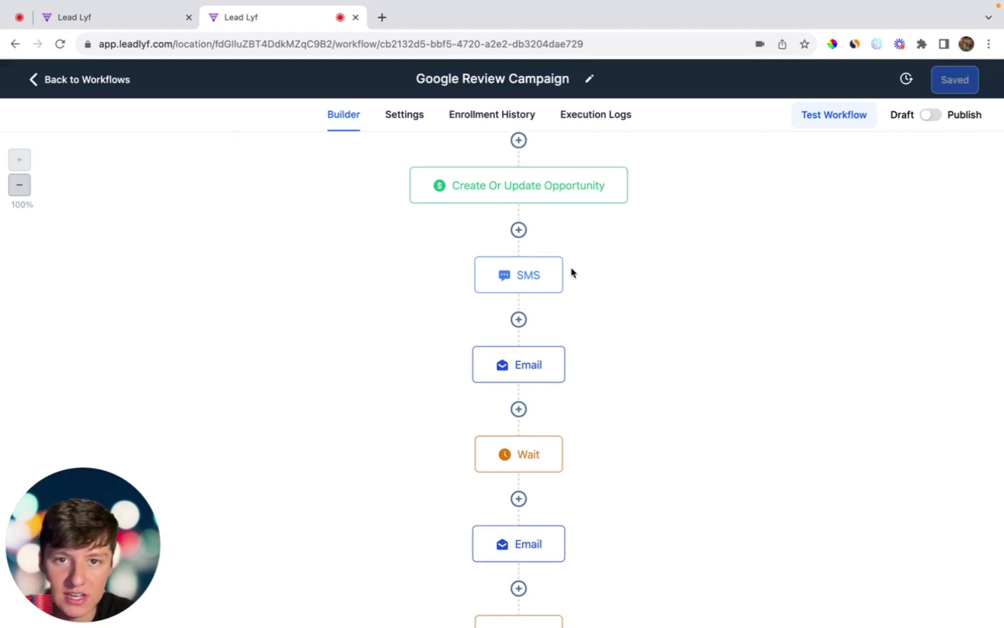
pyautogui.click(107, 86)
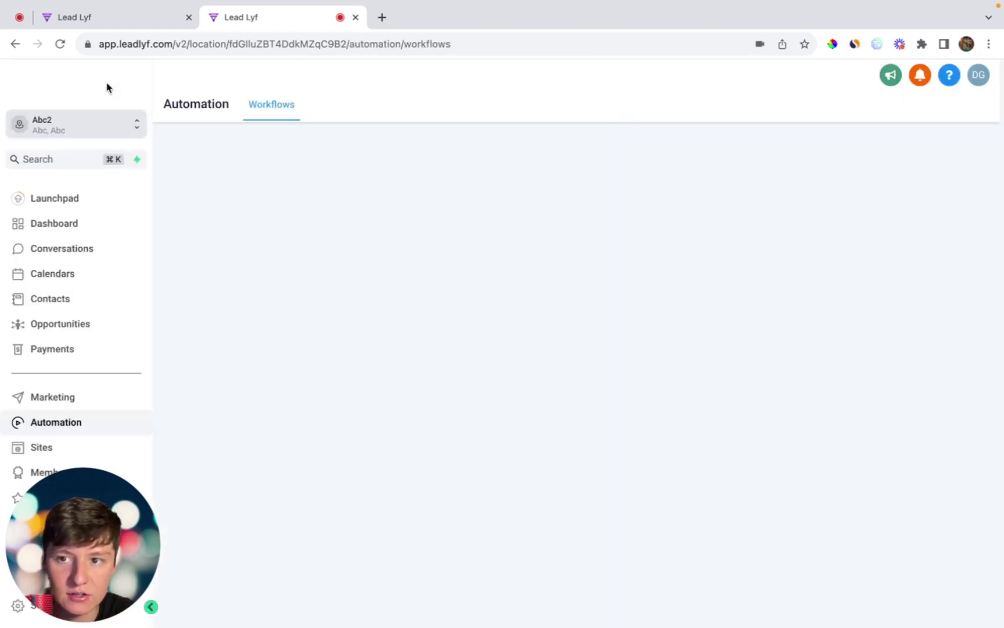
pyautogui.click(73, 306)
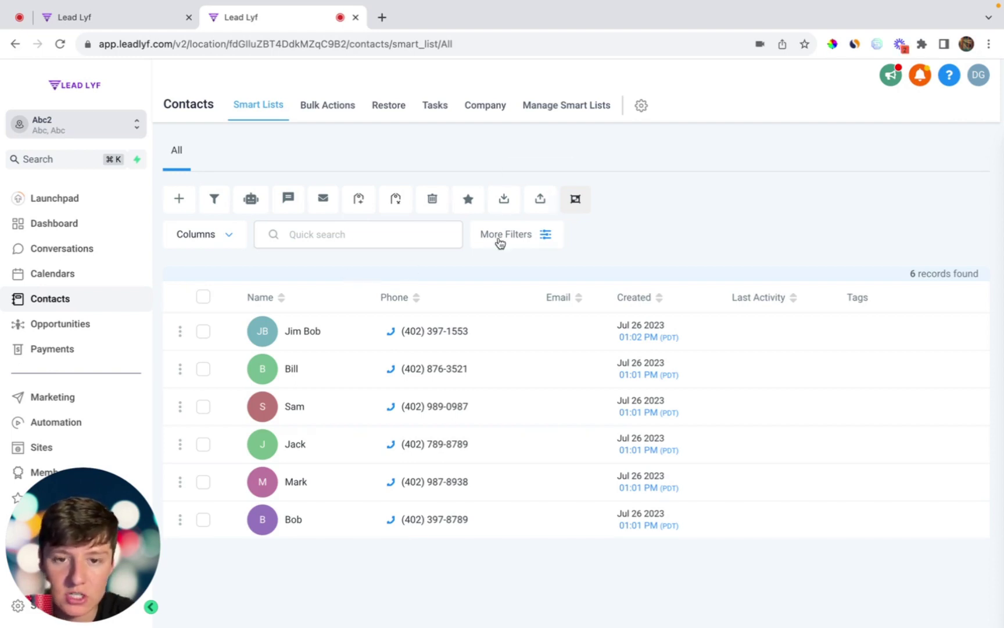
pyautogui.click(540, 200)
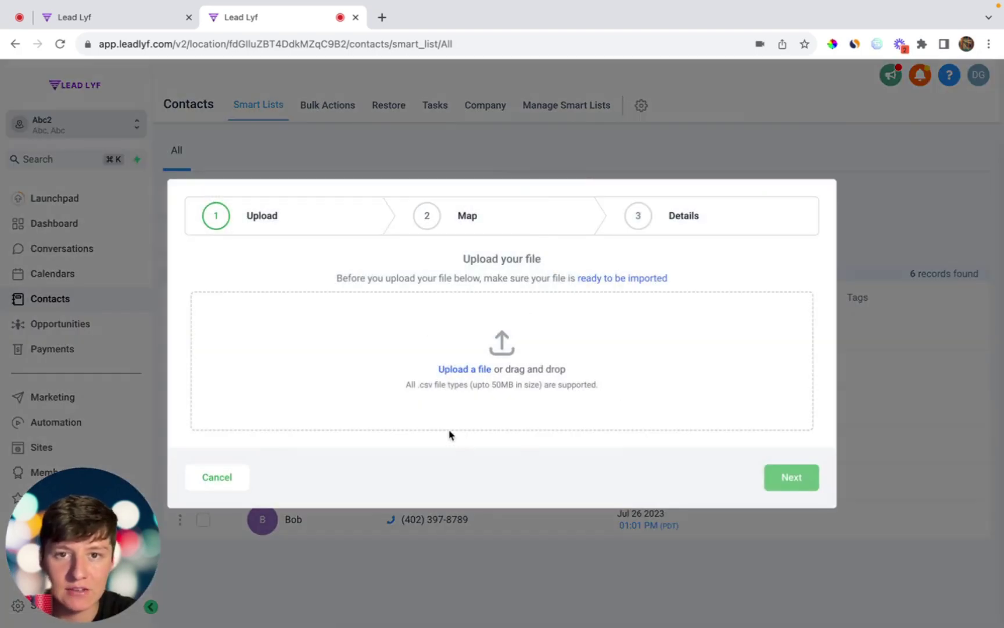
pyautogui.click(393, 539)
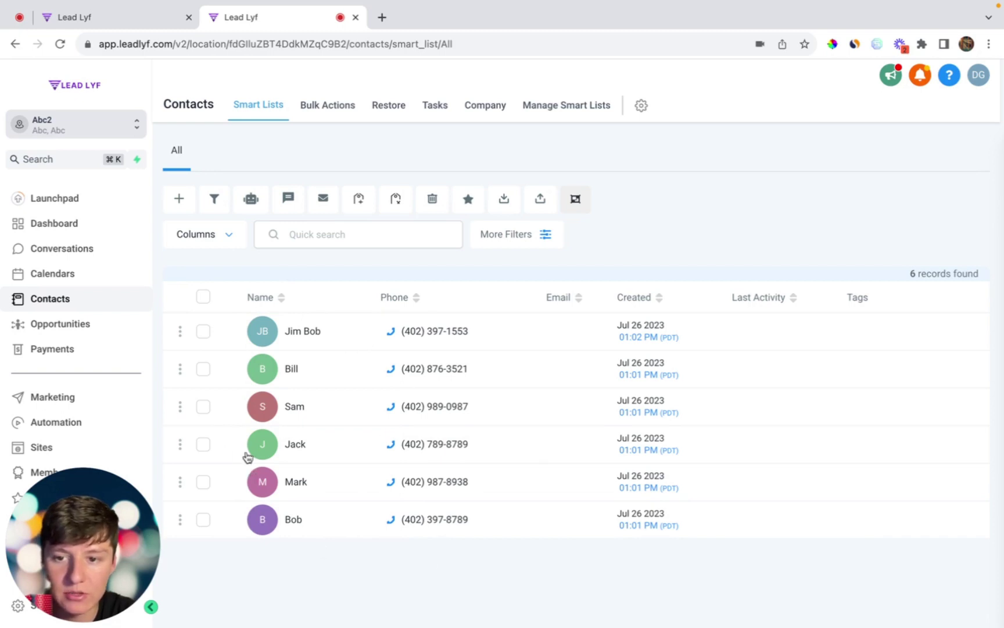
# Select all contacts in the list and choose the Google Review Campaign workflow to add them to.
pyautogui.click(203, 298)
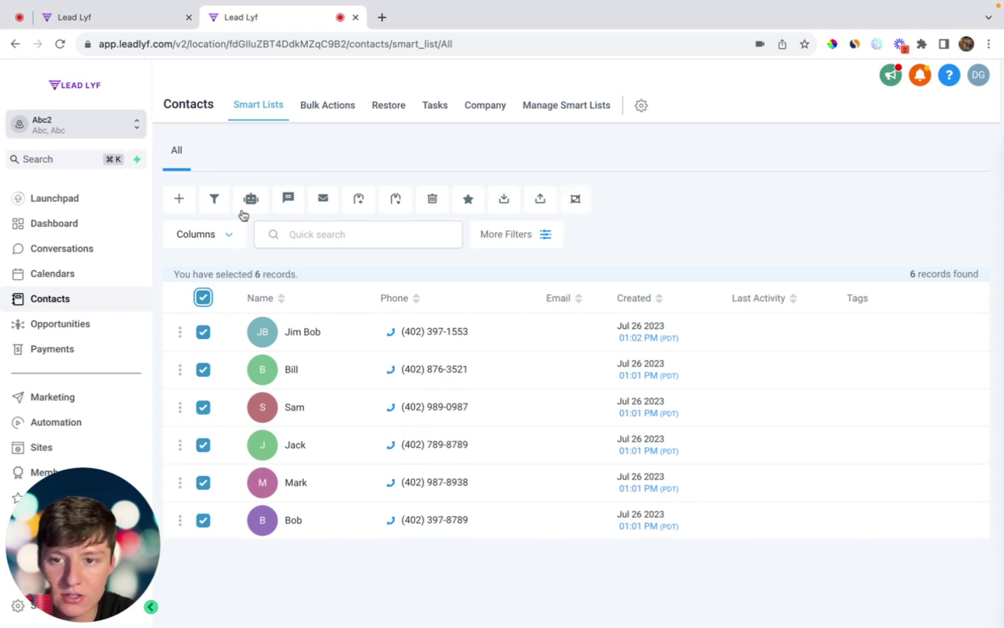
pyautogui.click(250, 204)
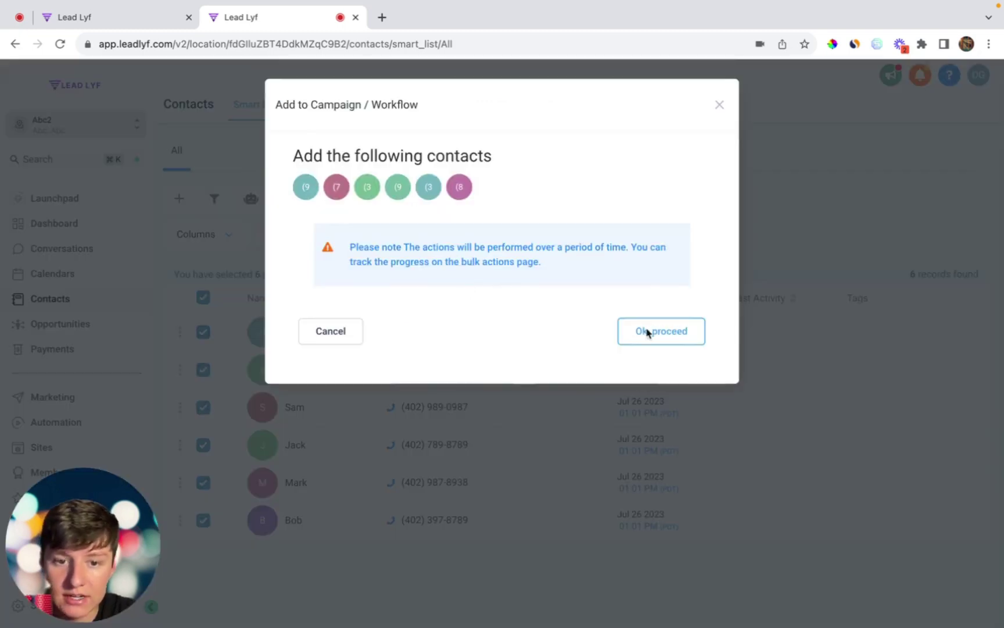
pyautogui.click(645, 333)
pyautogui.click(374, 247)
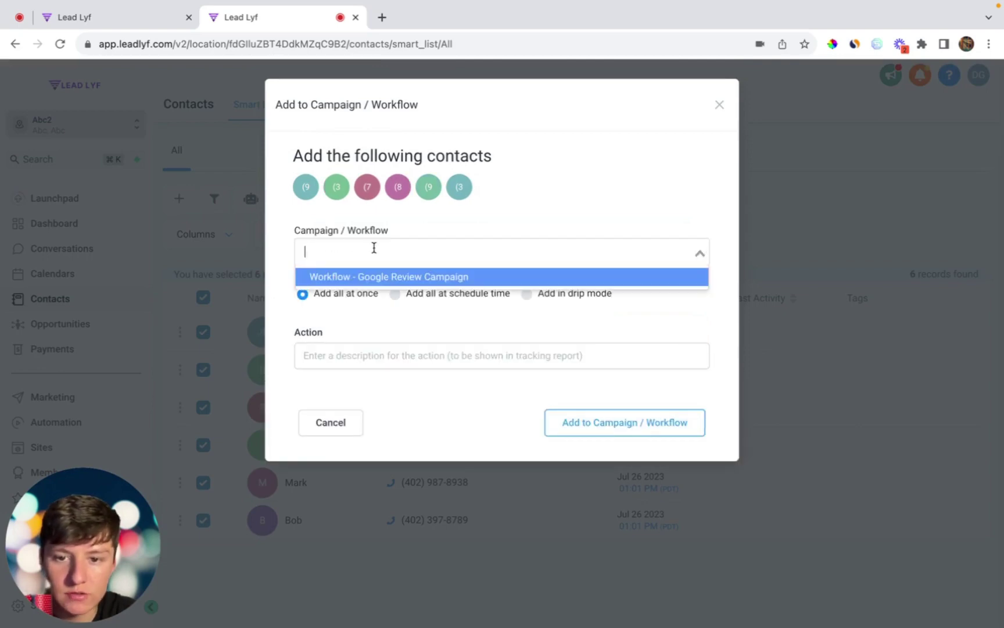
pyautogui.click(442, 277)
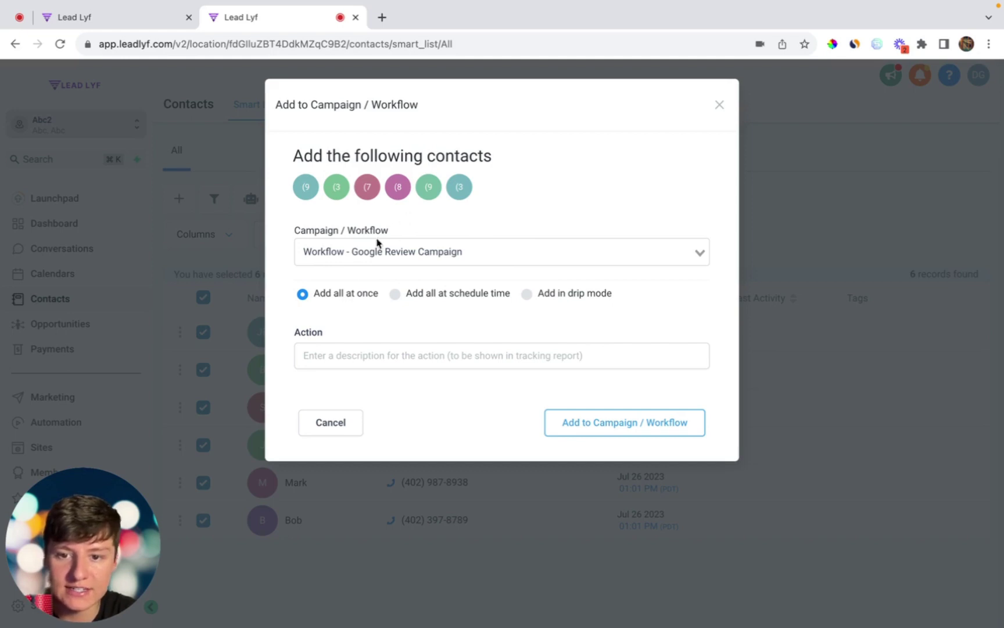
# Look at the schedule time and drip mode options for adding the contacts, ending on Add all at once.
pyautogui.click(395, 294)
pyautogui.click(526, 294)
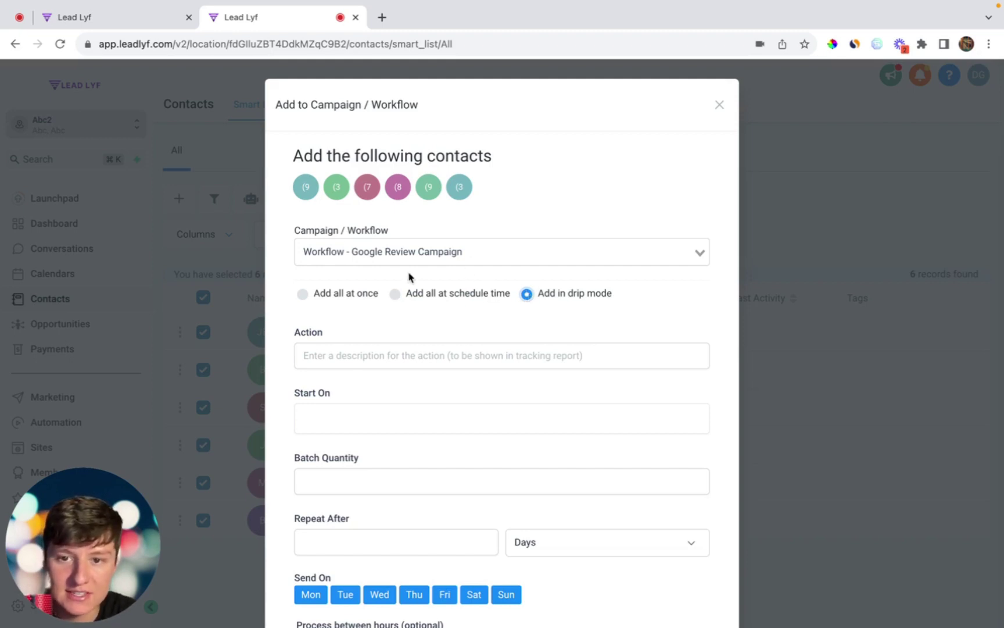
pyautogui.click(310, 297)
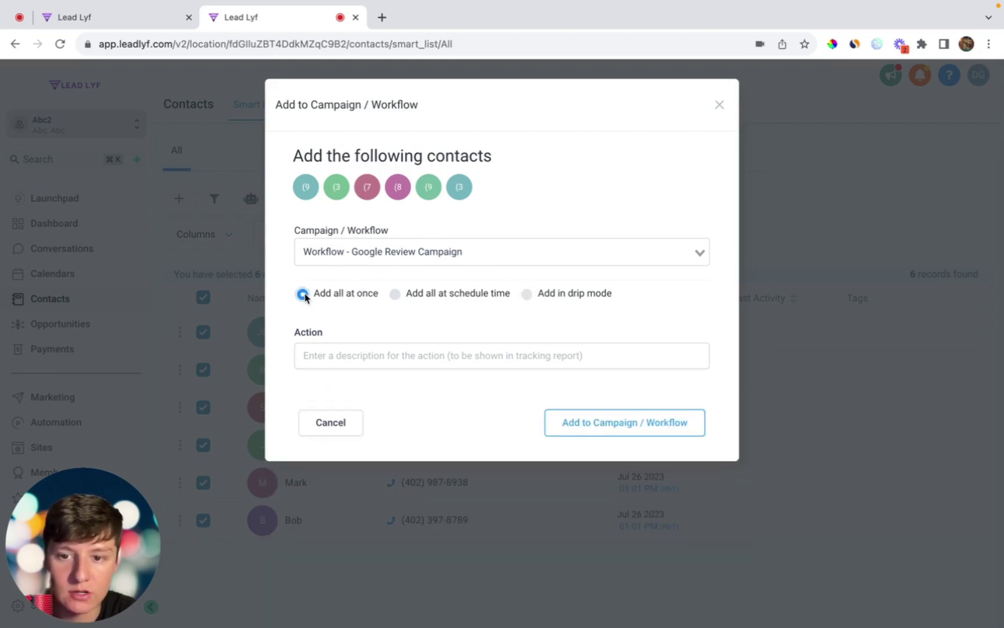
# Enter Google Review as the action description and add the selected contacts to the workflow.
pyautogui.click(386, 354)
pyautogui.write('Google Review')
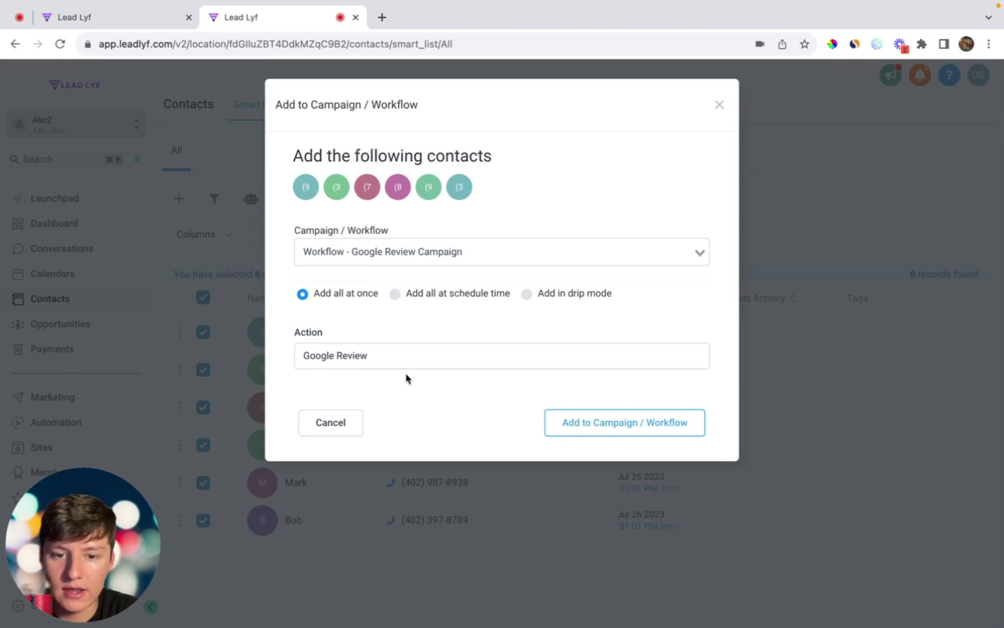
pyautogui.click(588, 427)
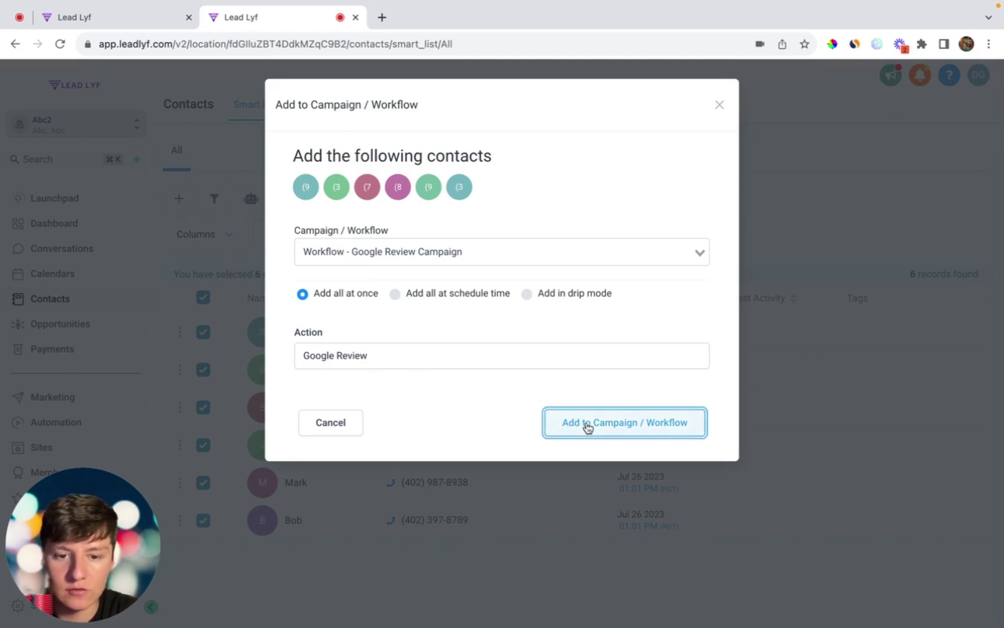
pyautogui.click(666, 290)
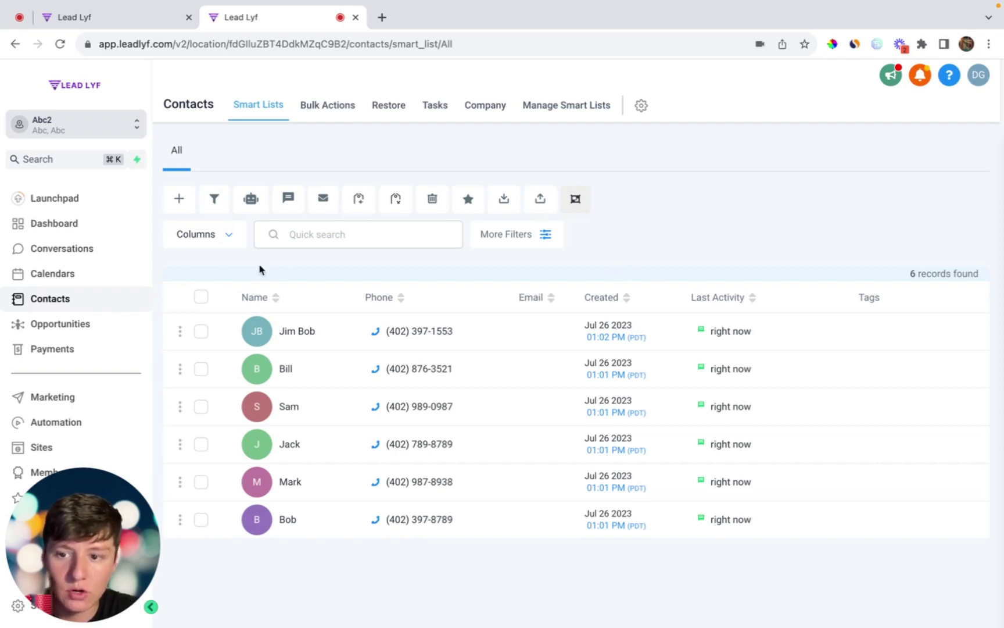
# Open the Google Review Campaign workflow from Automation and examine where the enrolled contacts are in its sequence.
pyautogui.click(59, 431)
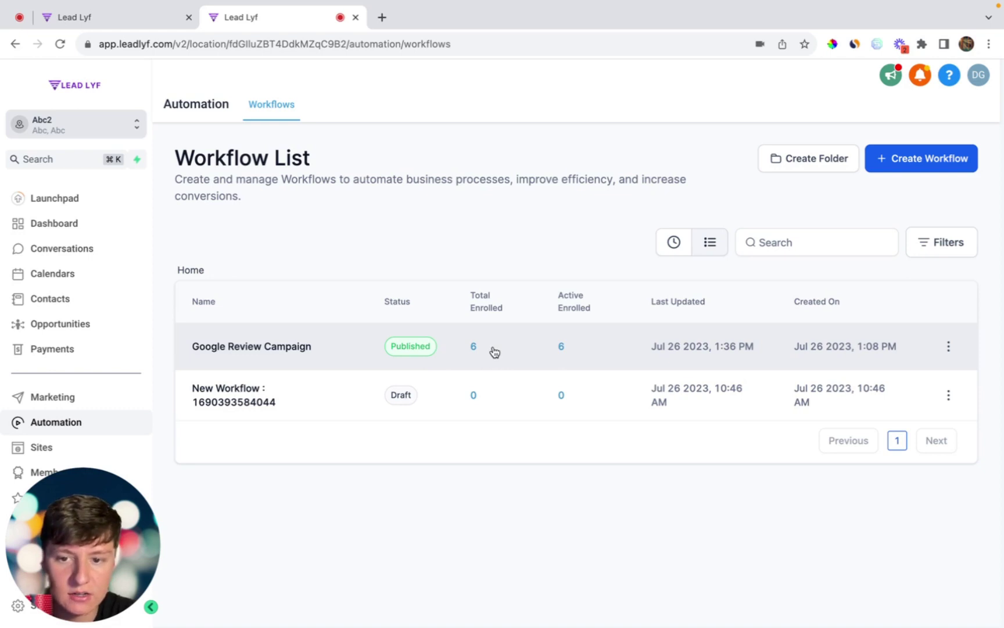
pyautogui.click(299, 347)
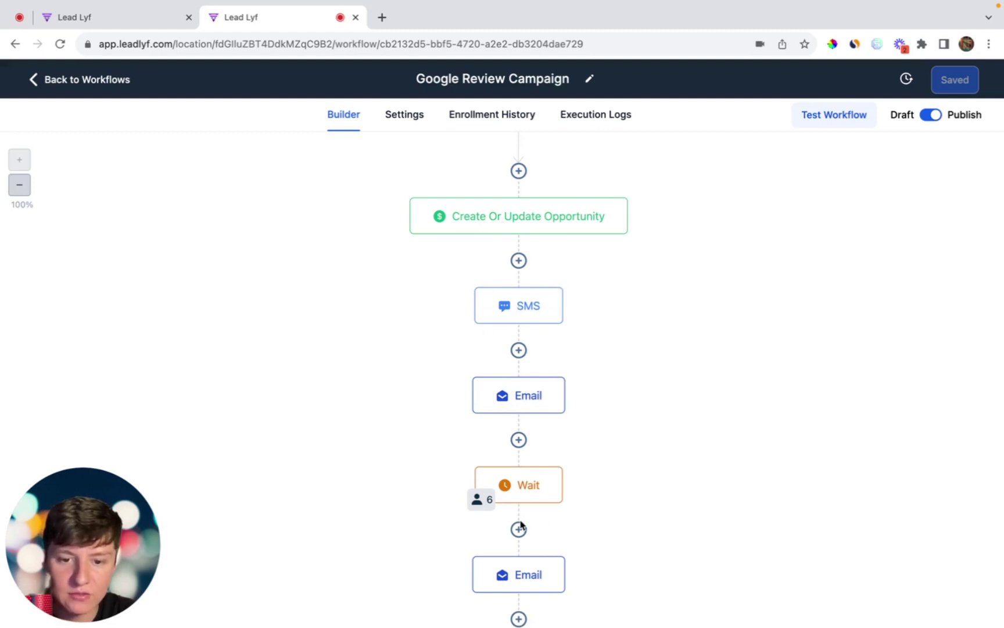
pyautogui.scroll(-2, 518, 503)
pyautogui.scroll(-1, 519, 504)
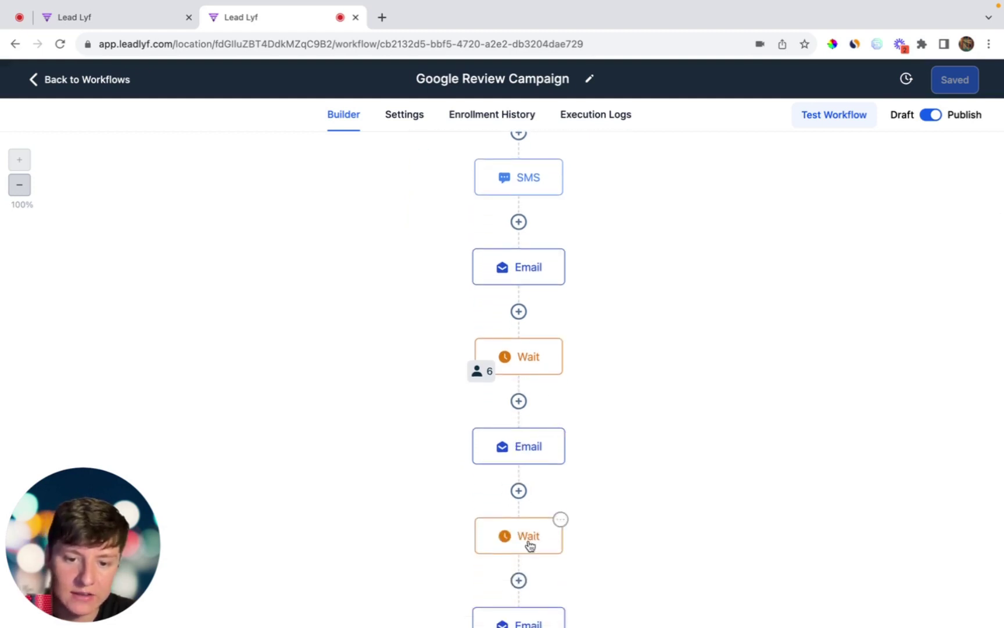
pyautogui.scroll(-1, 528, 543)
pyautogui.scroll(5, 517, 587)
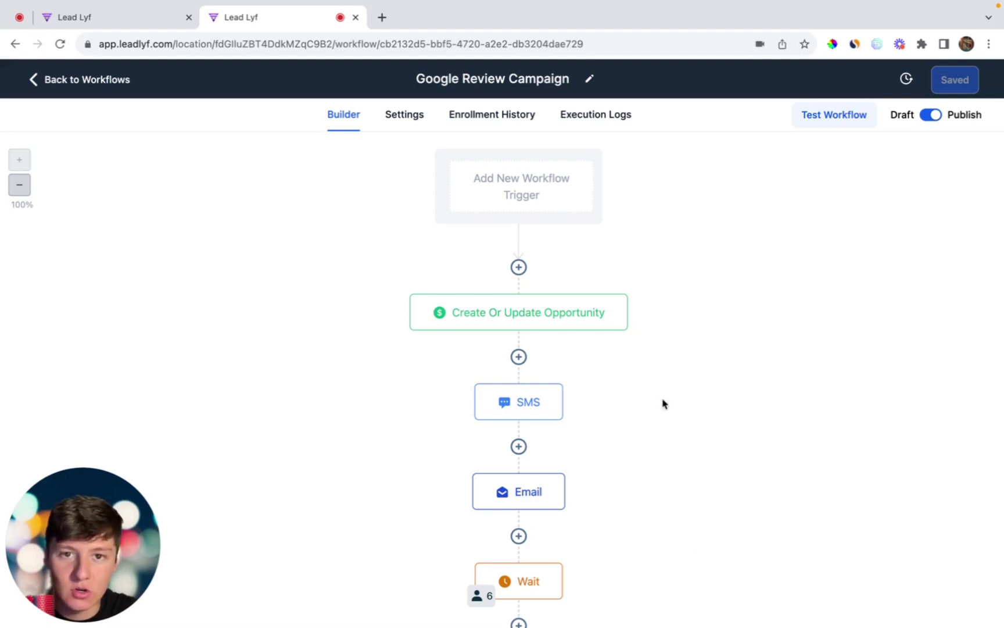
# Create a new workflow from scratch and name it Review Automation.
pyautogui.click(105, 86)
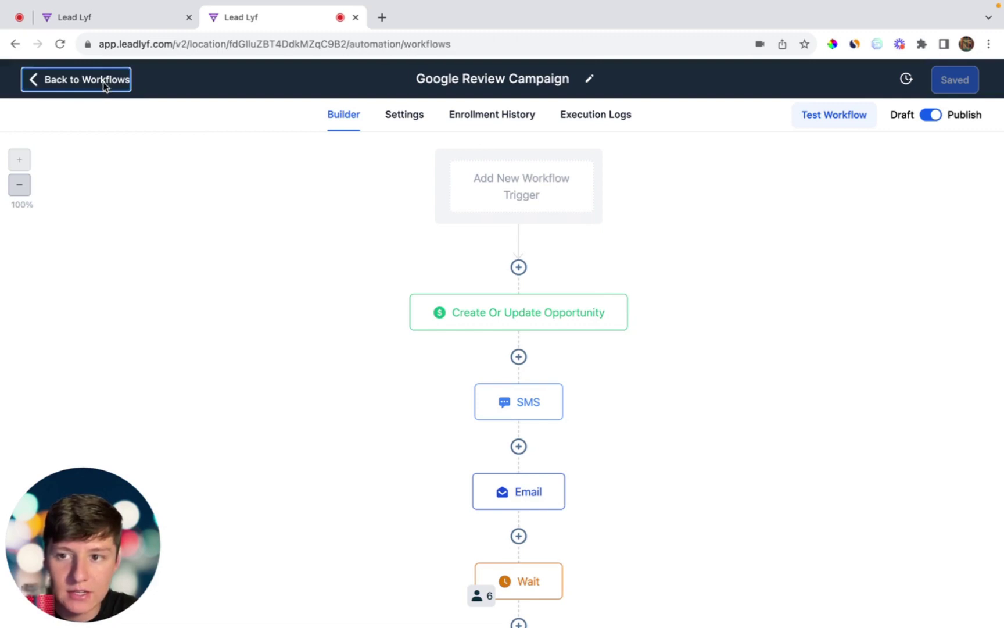
pyautogui.click(921, 170)
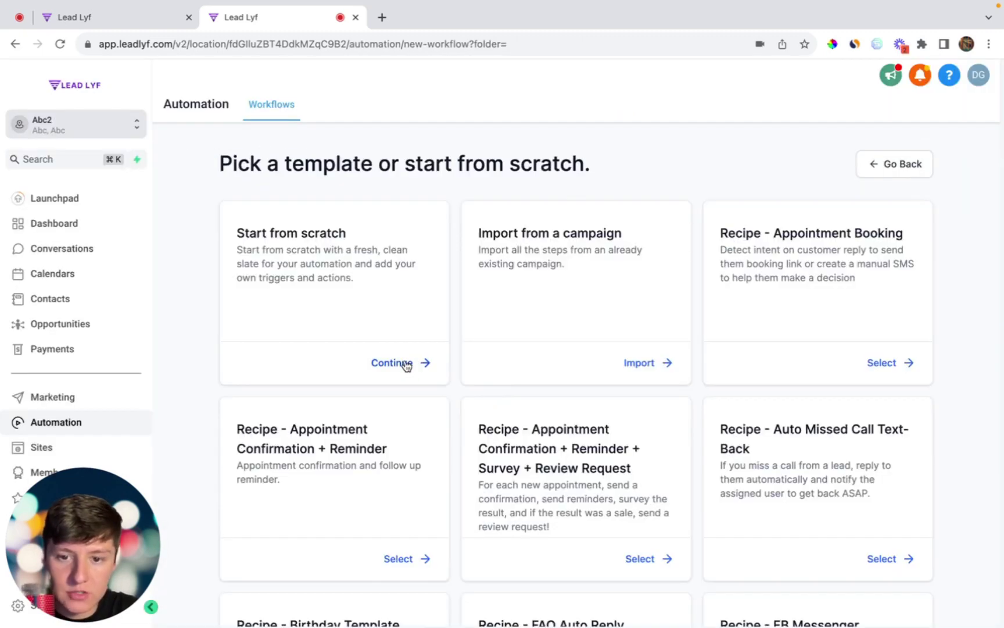
pyautogui.click(405, 365)
pyautogui.click(476, 89)
pyautogui.write('Review Automation')
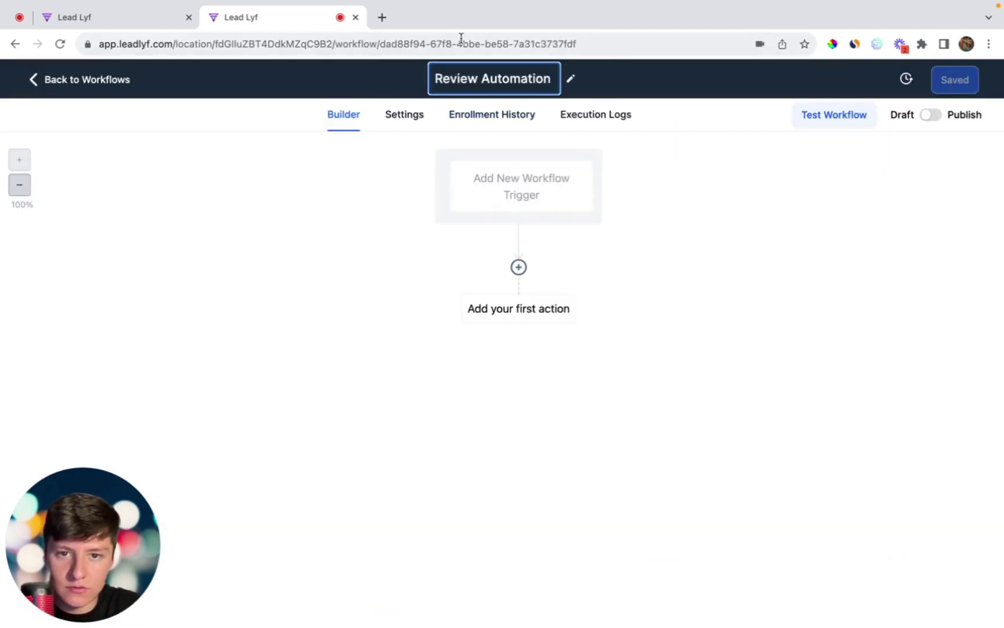
pyautogui.press('Return')
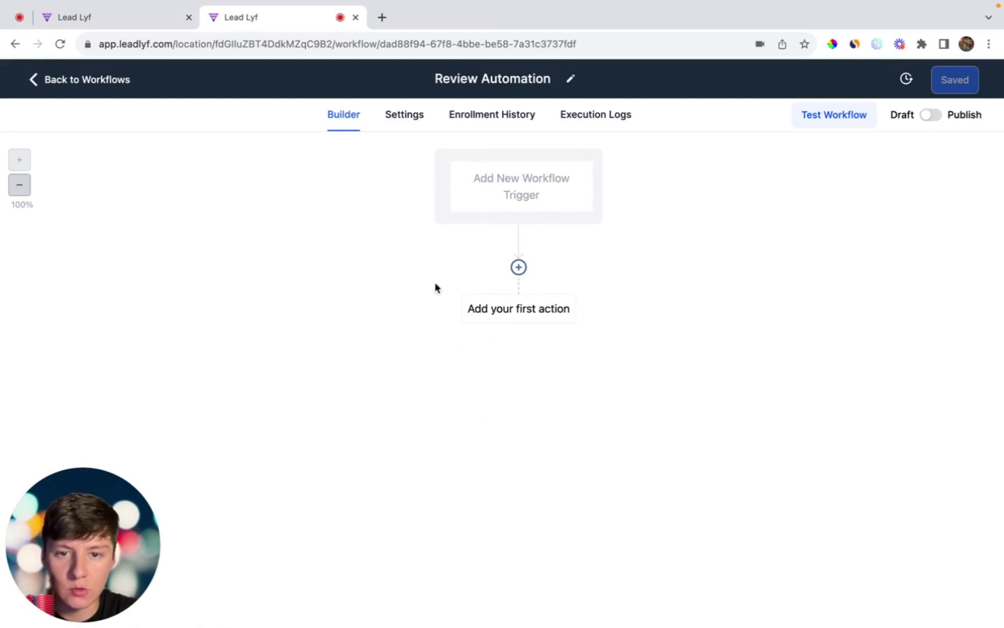
# Add a Contact Tag trigger with a Tag Added filter for the tag sold, and save the trigger.
pyautogui.click(495, 202)
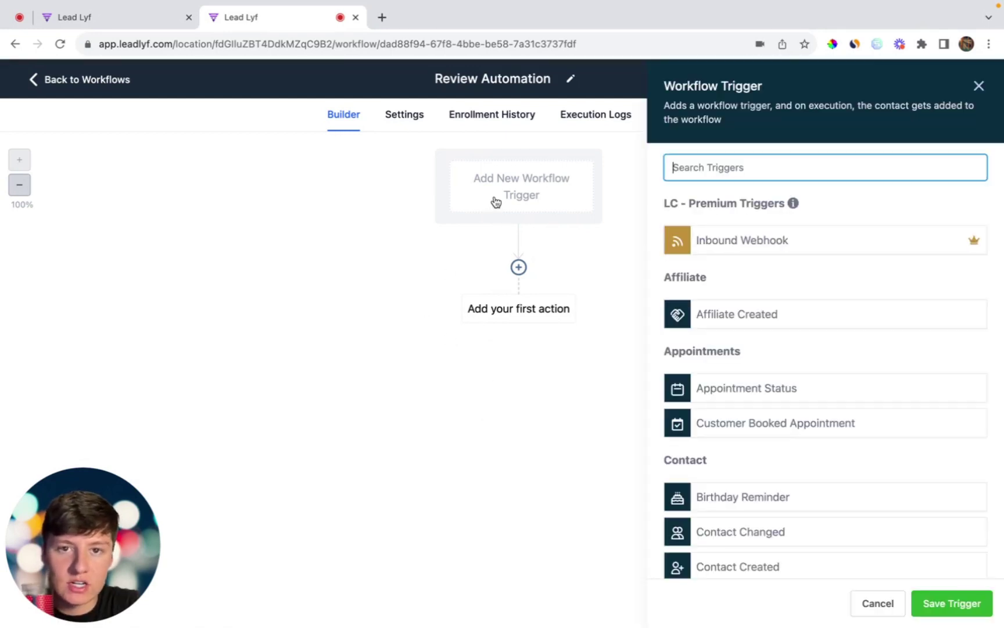
pyautogui.write('tag')
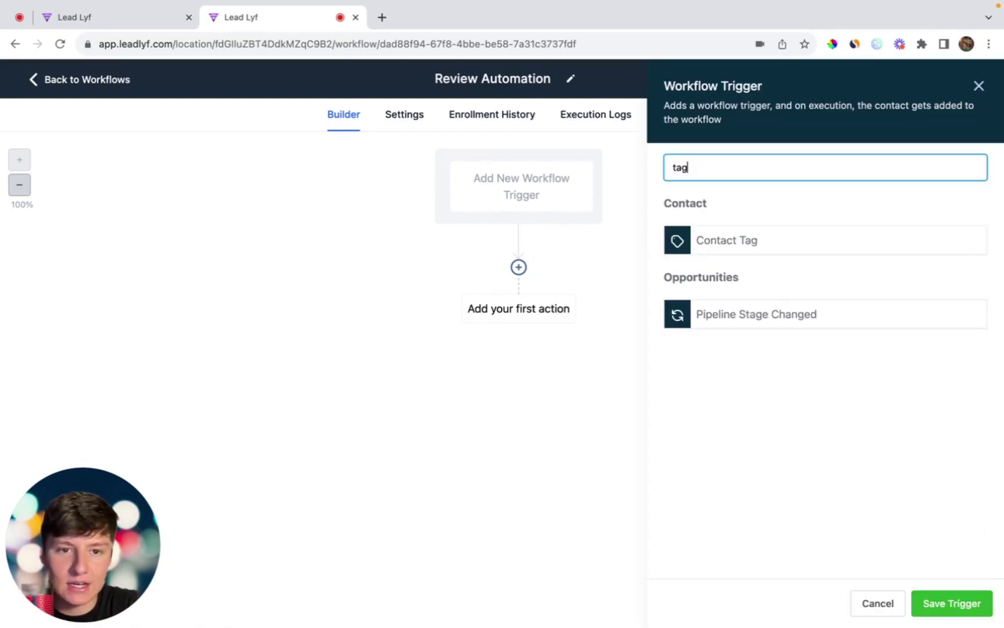
pyautogui.click(738, 237)
pyautogui.click(445, 302)
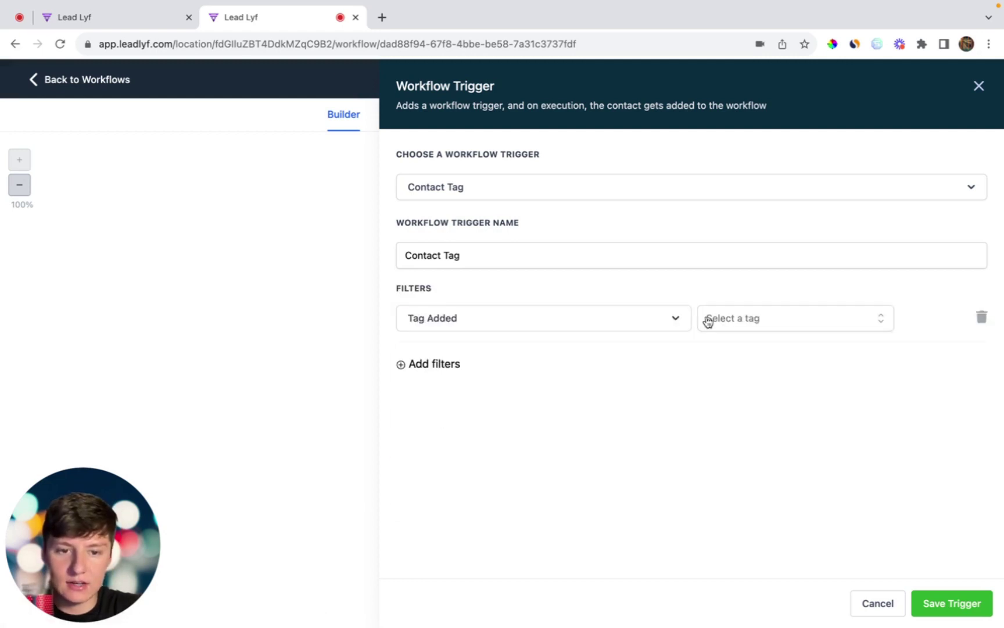
pyautogui.click(731, 319)
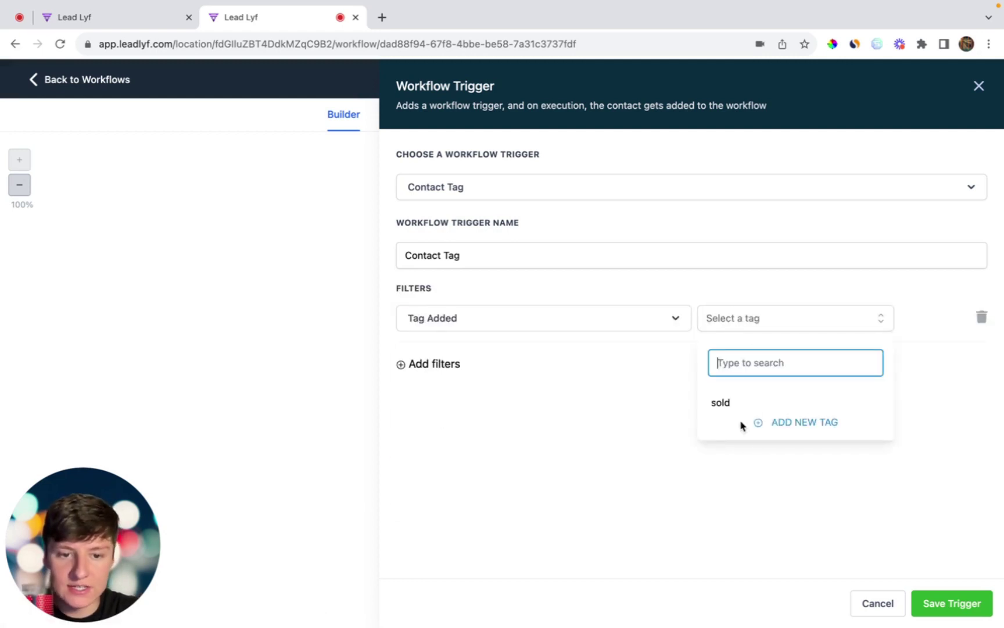
pyautogui.click(723, 403)
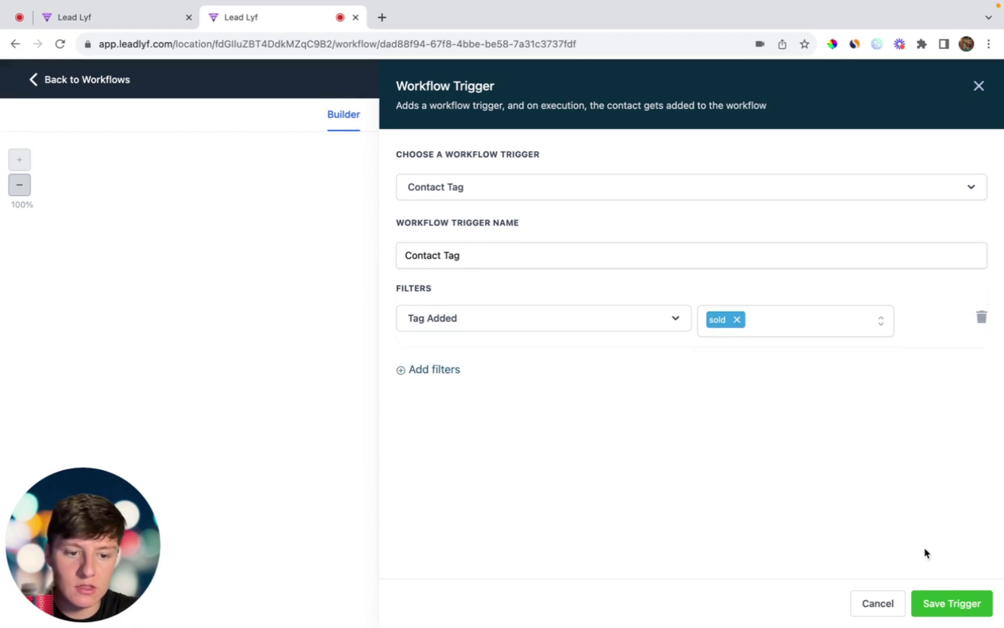
pyautogui.click(948, 604)
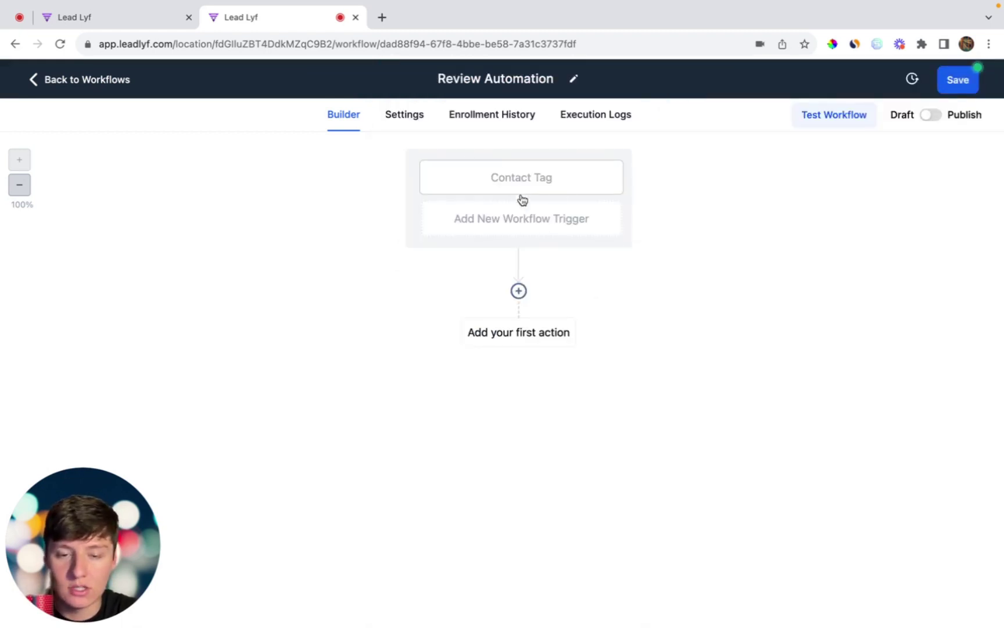
# Add a Pipeline Stage Changed trigger to the workflow with an In pipeline filter set to Main Pipeline.
pyautogui.click(575, 228)
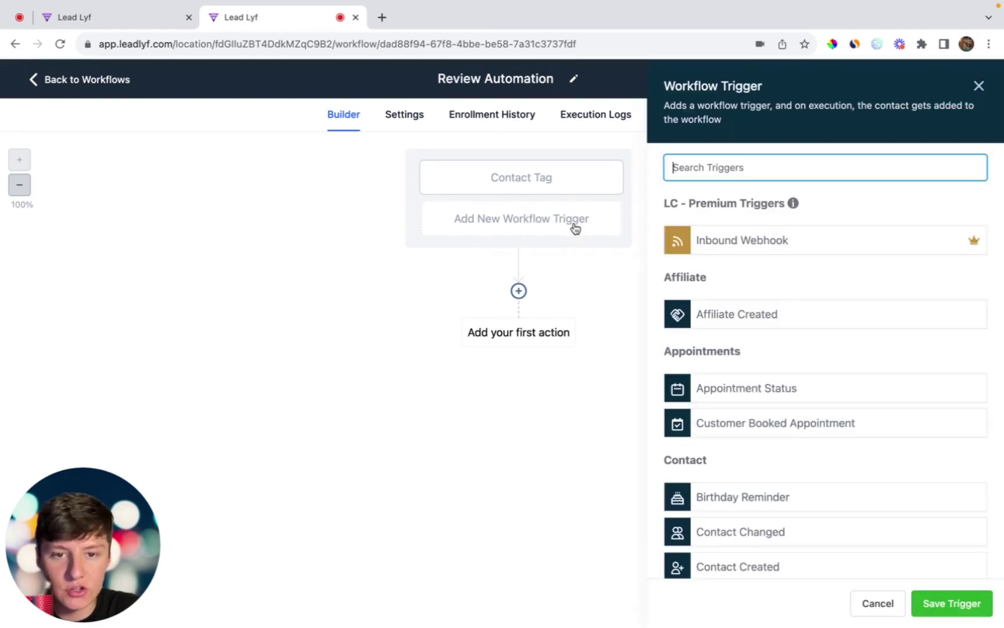
pyautogui.write('pipel')
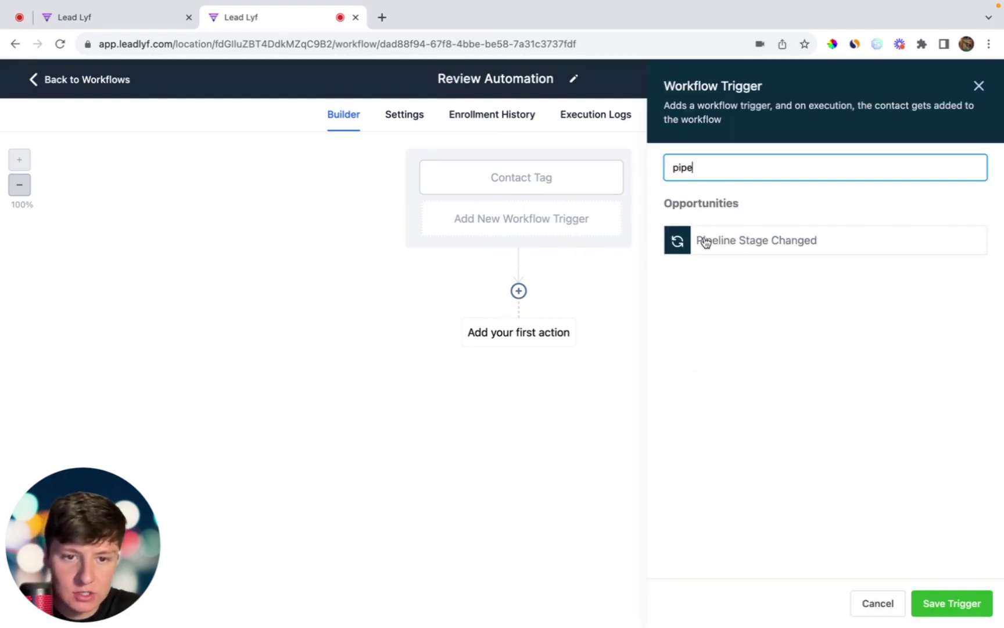
pyautogui.click(702, 241)
pyautogui.click(449, 305)
pyautogui.click(442, 314)
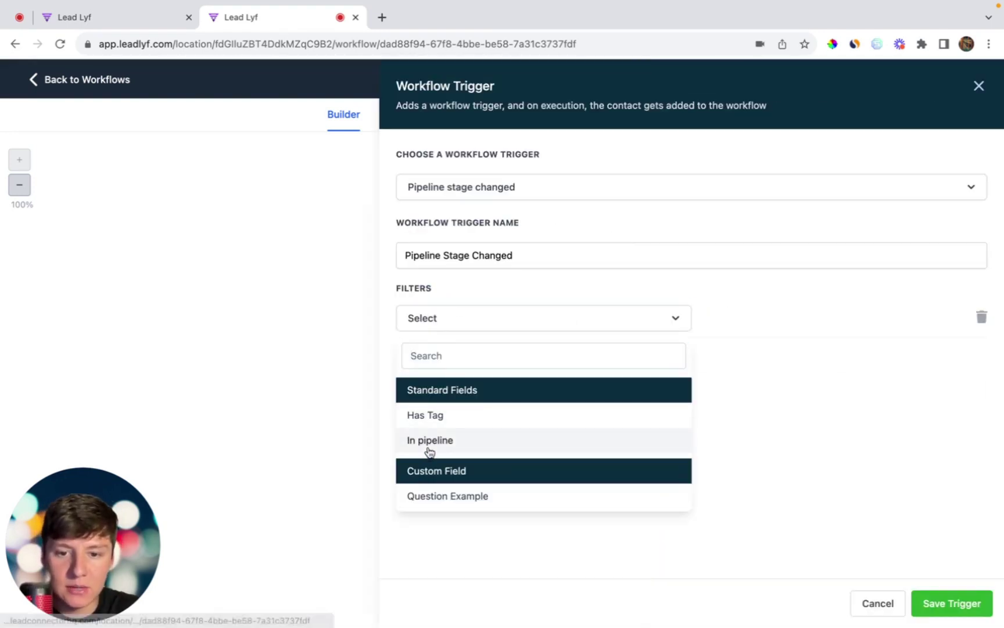
pyautogui.click(429, 448)
pyautogui.click(746, 318)
pyautogui.click(741, 381)
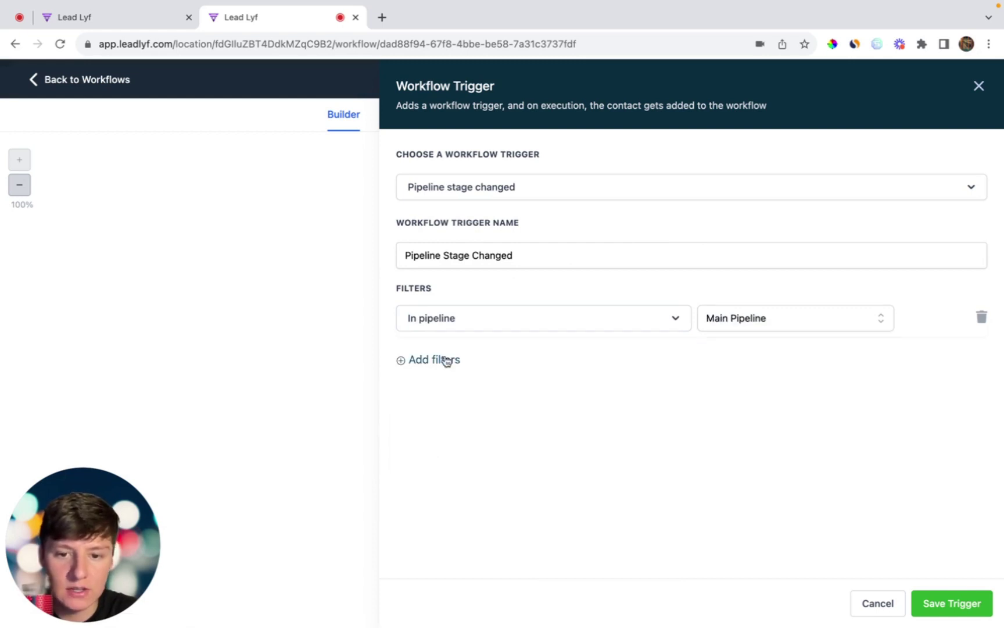
# Add a Pipeline stage filter set to Sold and save the trigger.
pyautogui.click(446, 359)
pyautogui.click(447, 359)
pyautogui.click(441, 481)
pyautogui.click(749, 358)
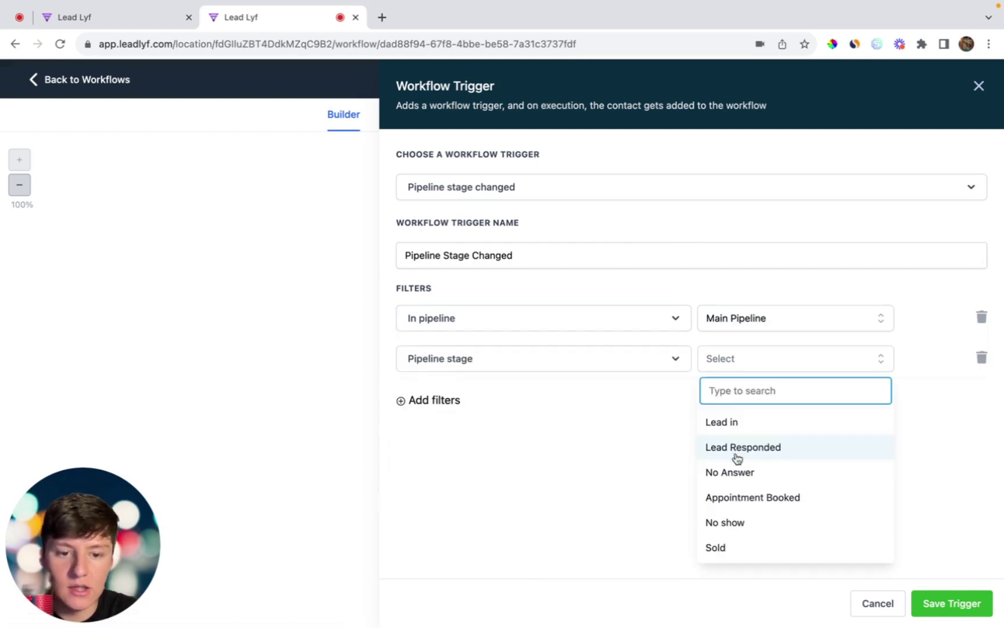
pyautogui.click(733, 552)
pyautogui.click(942, 601)
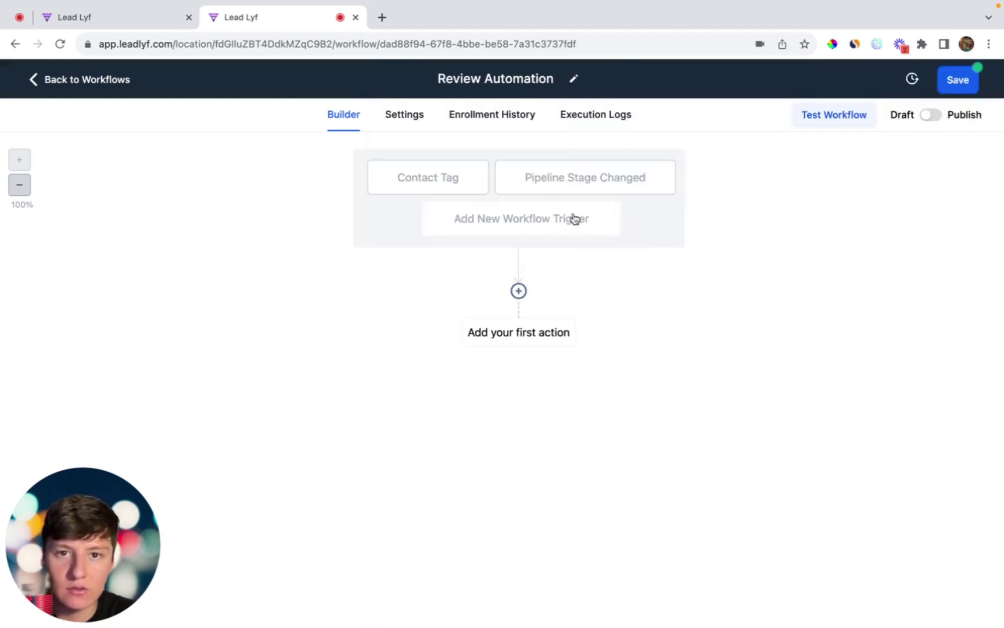
# Add a Wait action with a time delay of 1 day as the first action and save it.
pyautogui.click(518, 290)
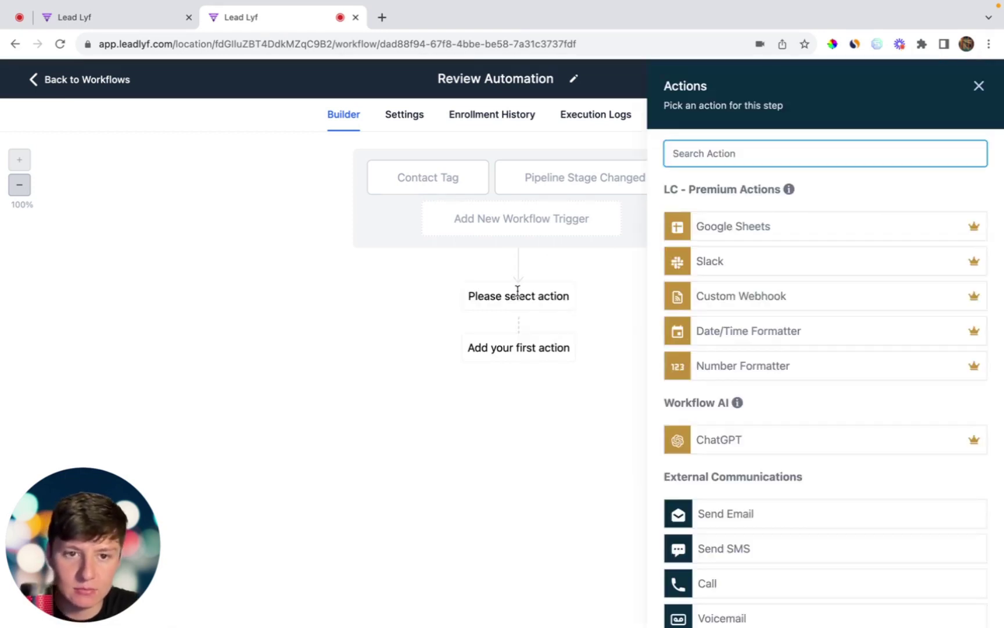
pyautogui.write('wa')
pyautogui.click(715, 215)
pyautogui.click(448, 300)
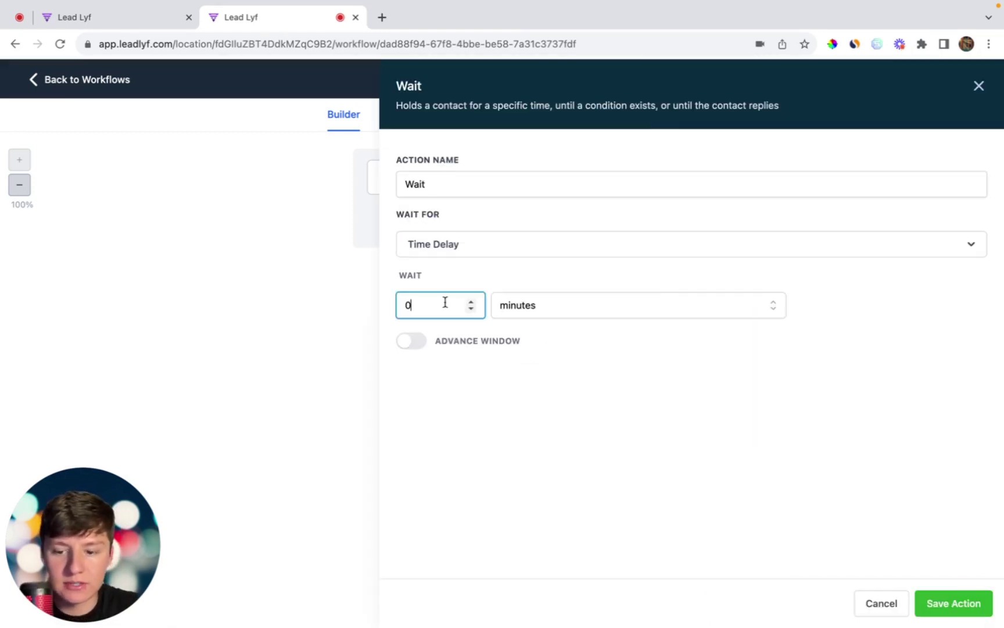
pyautogui.press('BackSpace')
pyautogui.write('1')
pyautogui.click(539, 307)
pyautogui.click(514, 386)
pyautogui.click(953, 604)
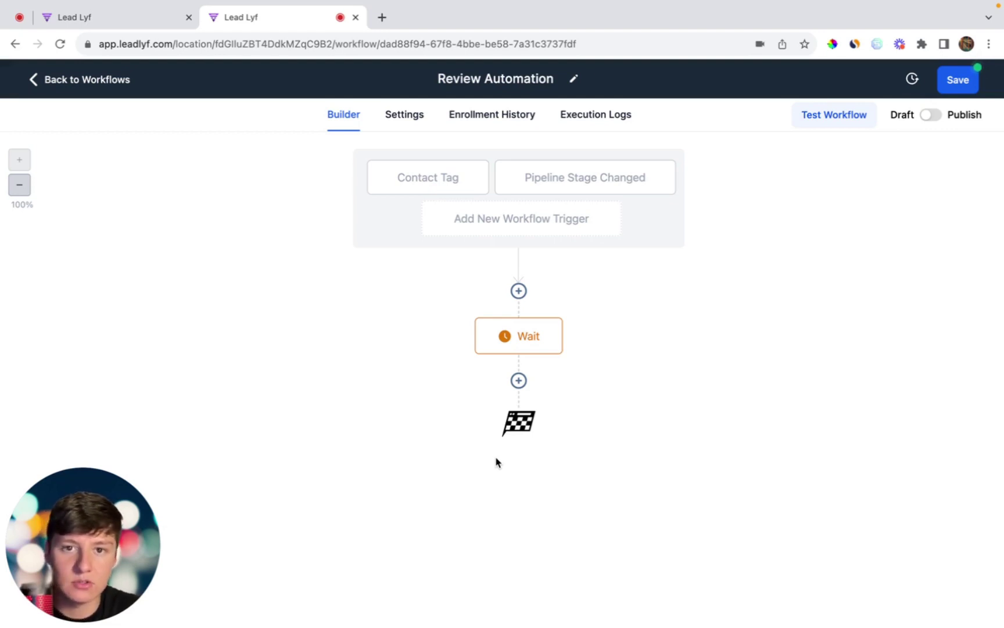
# Add an SMS action after the wait that greets the contact, asks for a 1-5 star rating of the job, and save it.
pyautogui.click(519, 380)
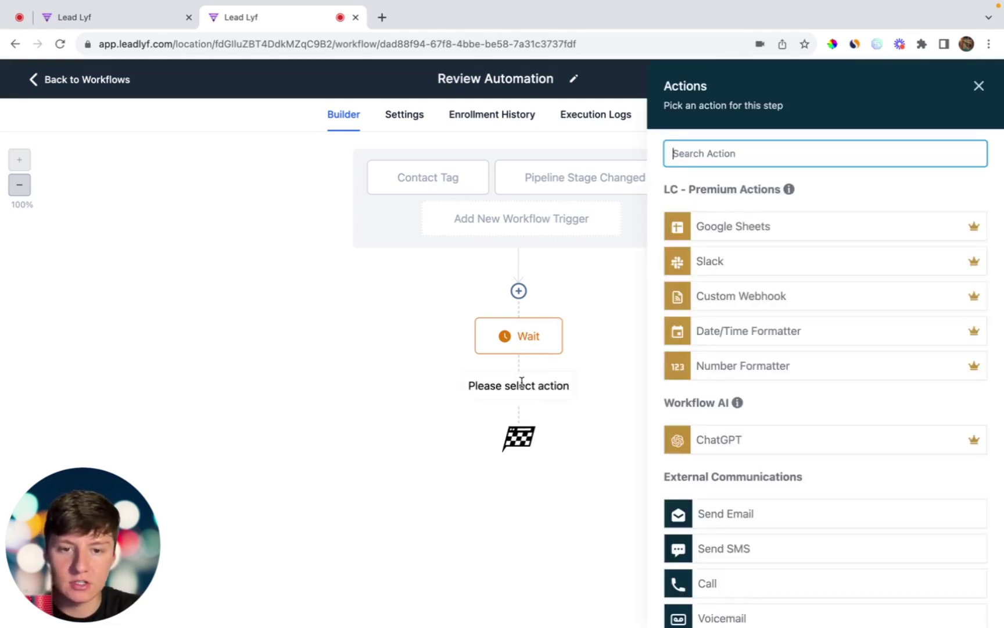
pyautogui.write('s')
pyautogui.click(712, 211)
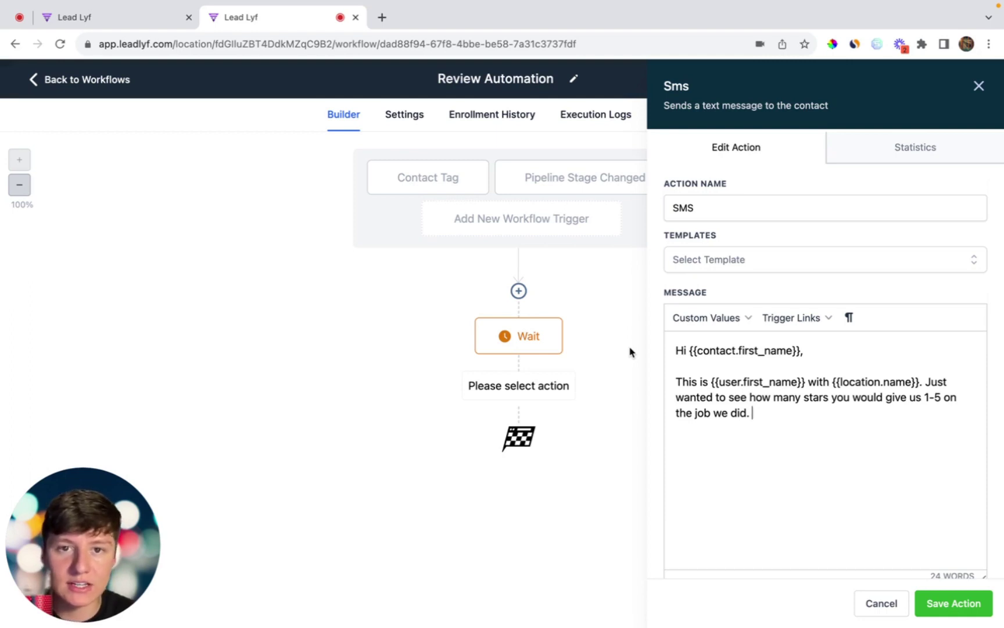
pyautogui.click(929, 603)
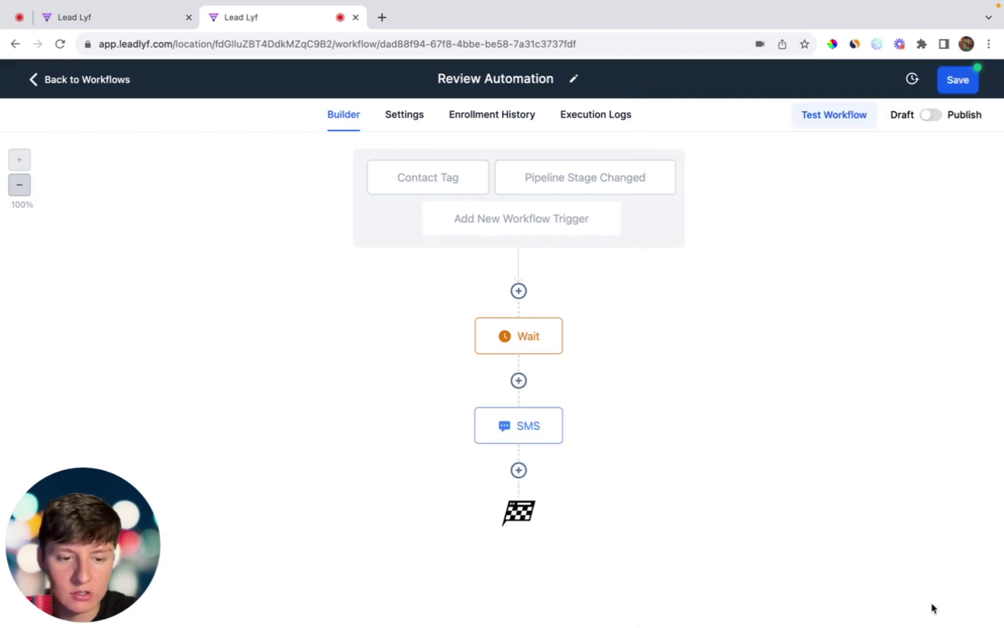
# Add a second Wait action after the SMS with a time delay of 2 days and save it.
pyautogui.click(518, 470)
pyautogui.write('wai')
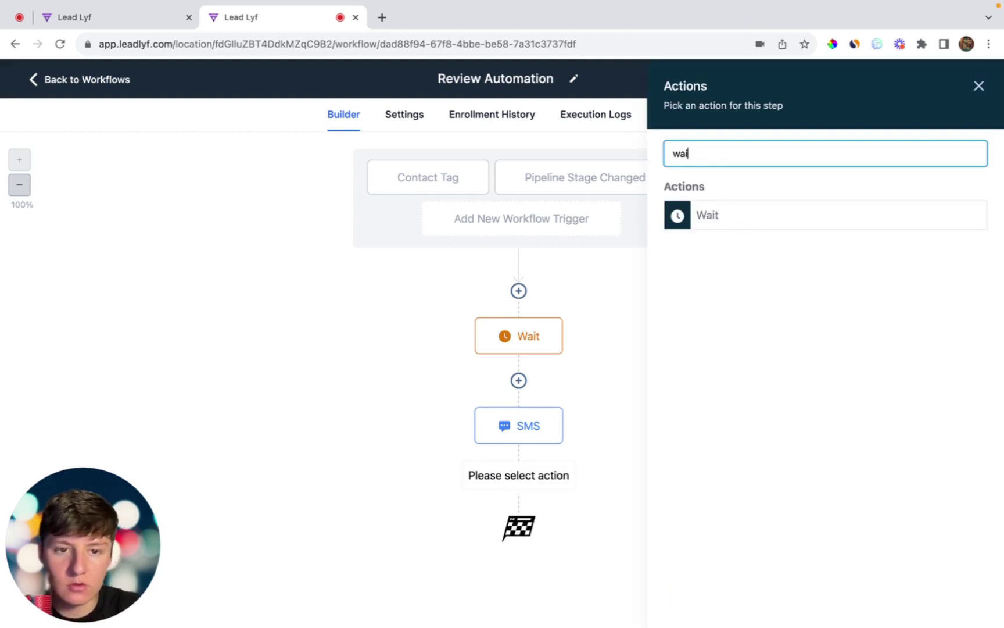
pyautogui.click(708, 221)
pyautogui.click(425, 308)
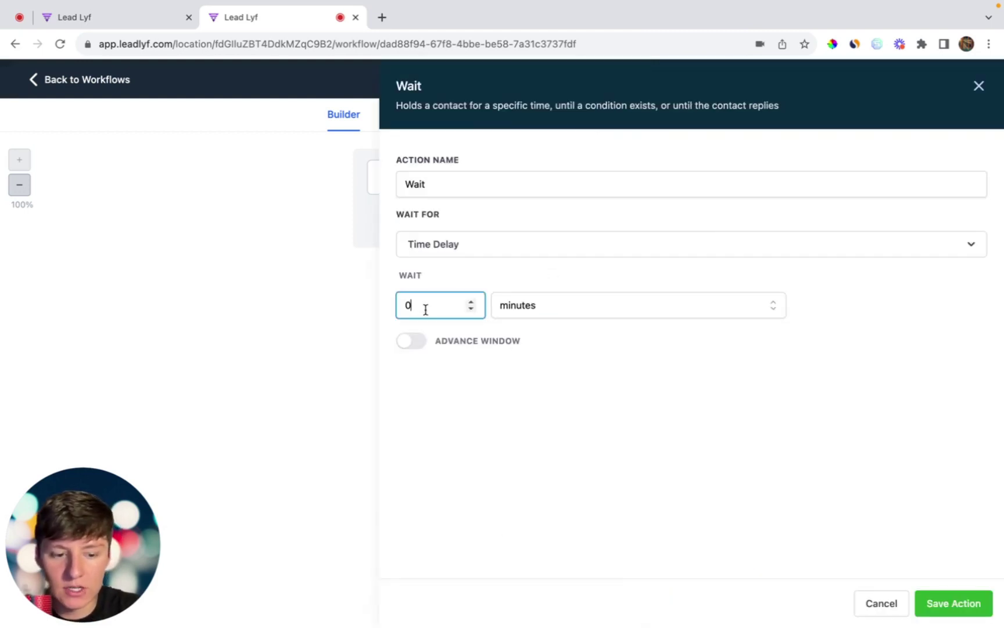
pyautogui.write('2')
pyautogui.click(544, 305)
pyautogui.click(526, 385)
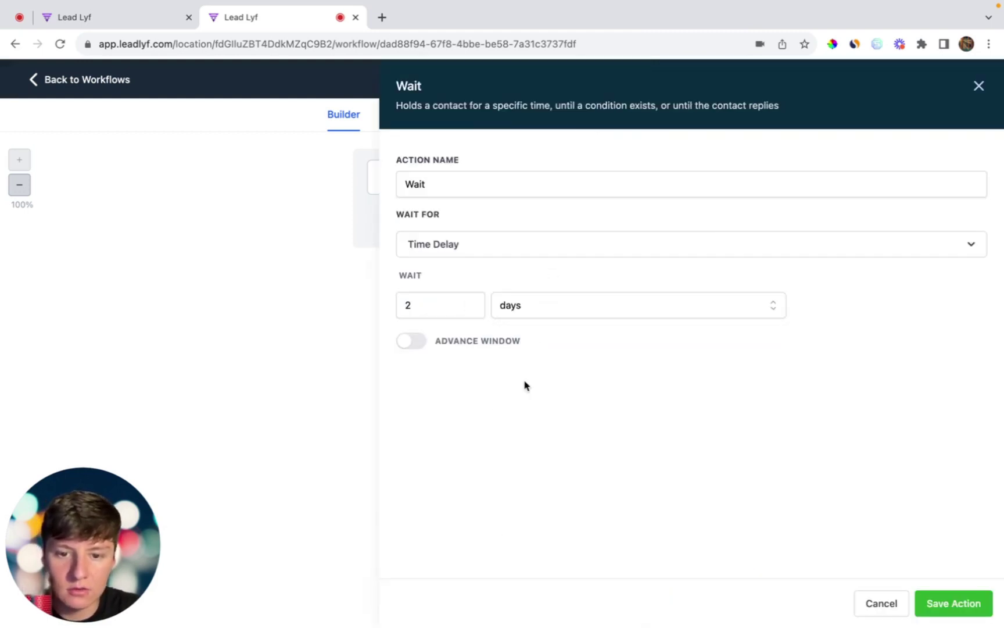
pyautogui.click(954, 602)
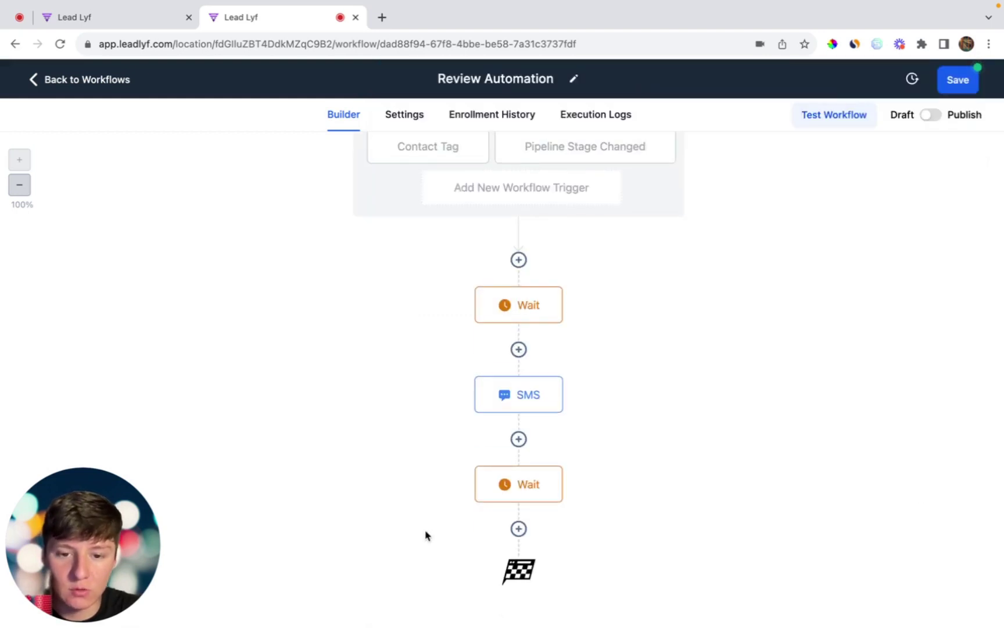
# Open the SMS action between the two waits and review its star-rating message.
pyautogui.click(523, 405)
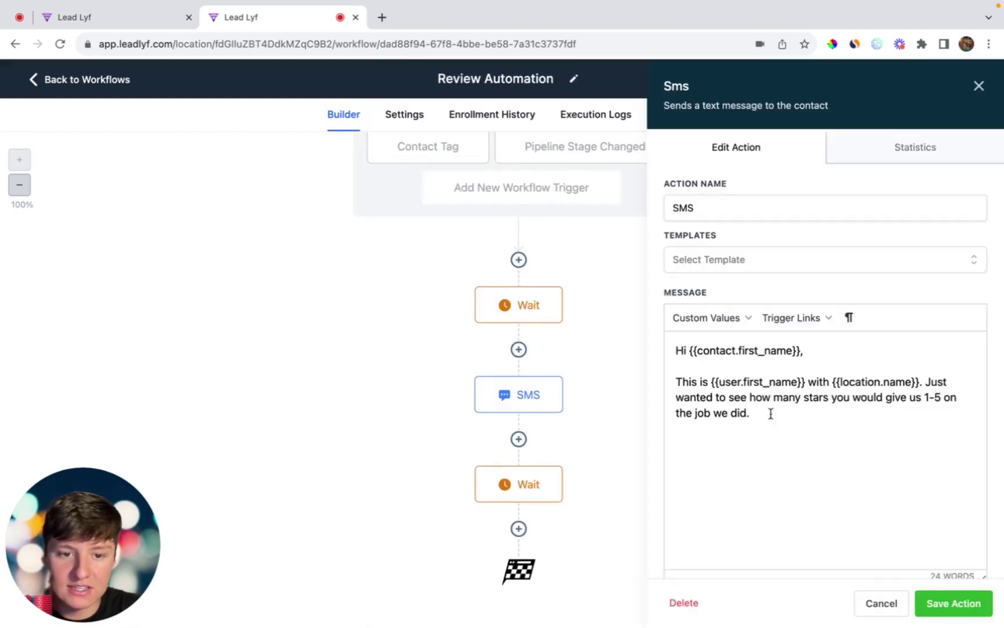
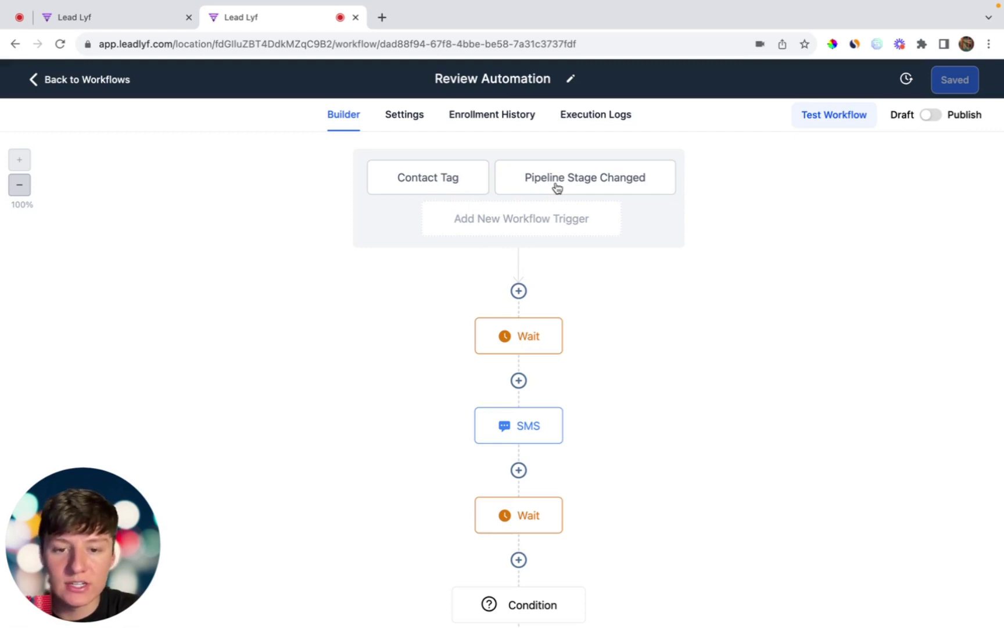
pyautogui.scroll(-1, 522, 346)
pyautogui.click(524, 360)
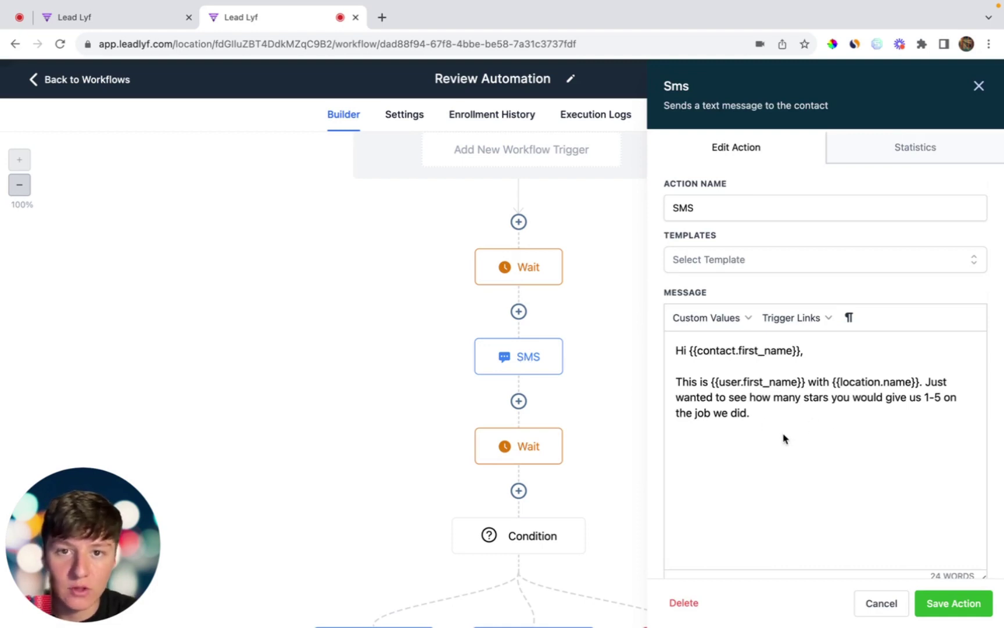
pyautogui.press('Escape')
pyautogui.scroll(-3, 683, 452)
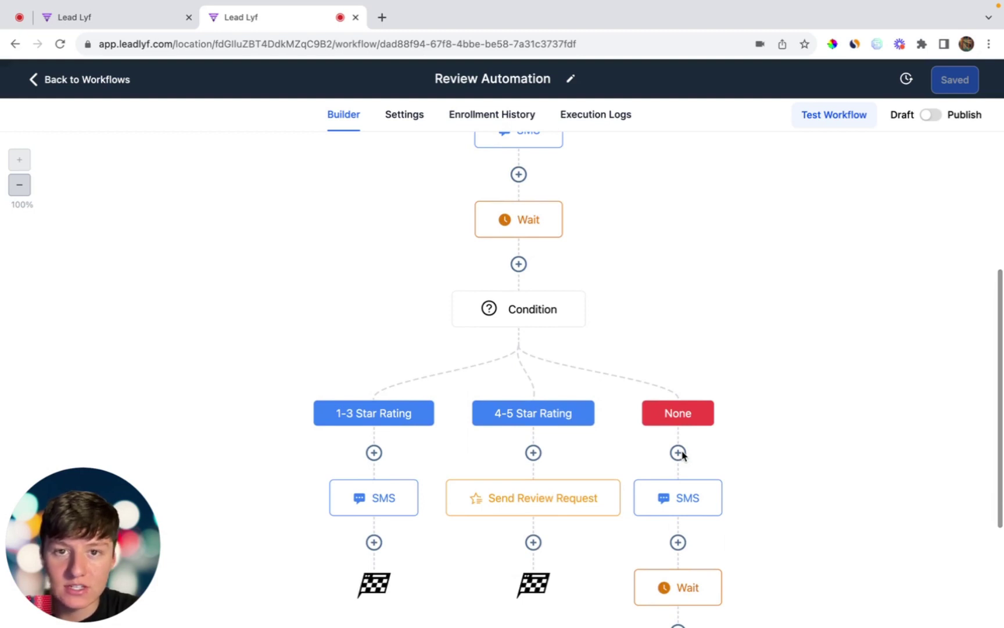
# Fill the 1-3 Star Rating branch's SMS with an apology for the negative experience, asking for another chance to make it right.
pyautogui.click(379, 495)
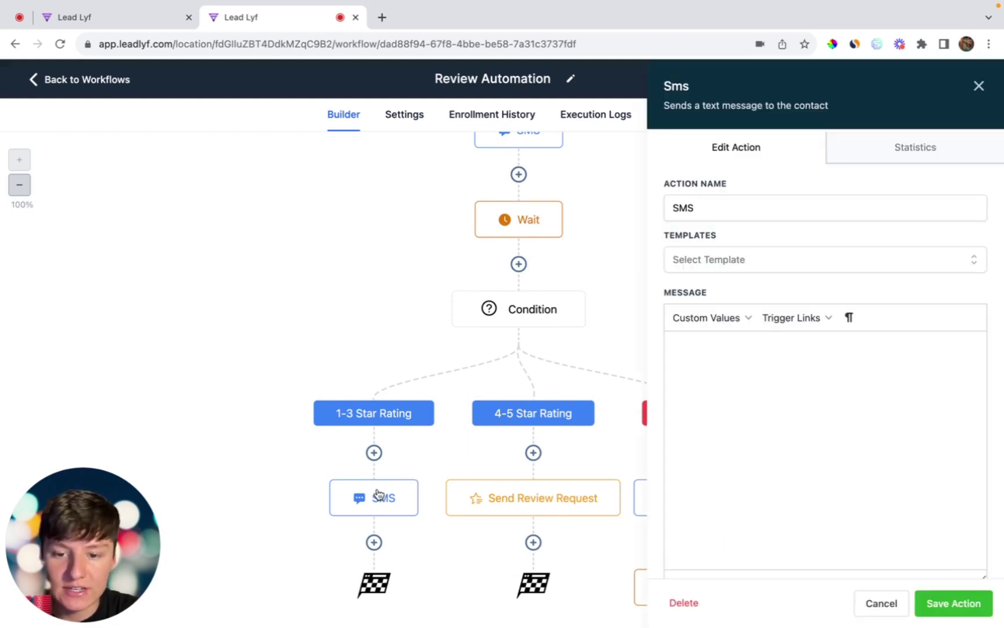
pyautogui.click(757, 412)
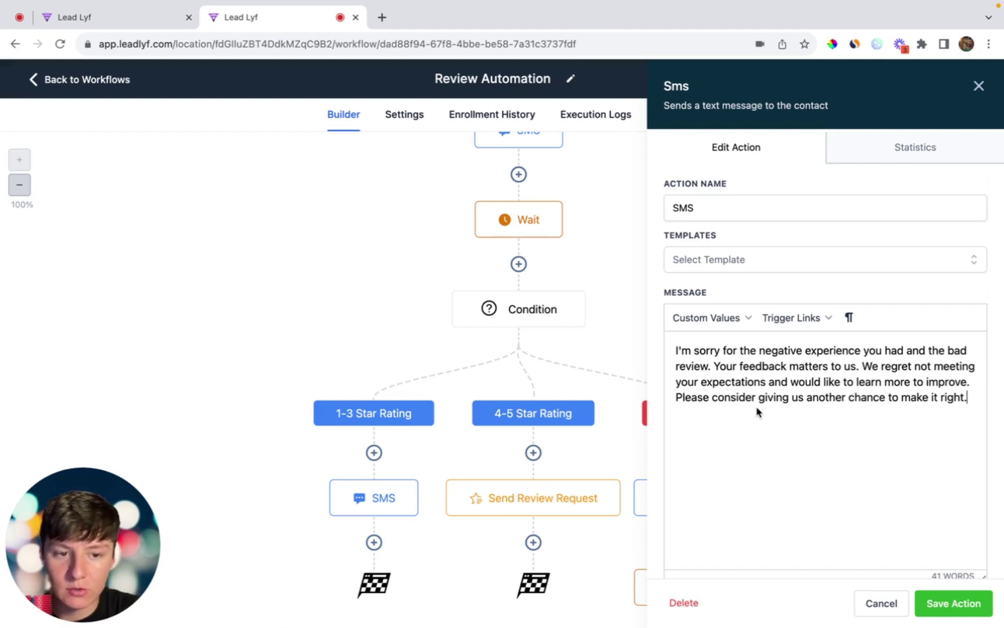
pyautogui.click(585, 370)
# Examine the condition's 1-3 Star Rating, 4-5 Star Rating and None branches and the follow-up sequence in the None branch.
pyautogui.scroll(3, 585, 370)
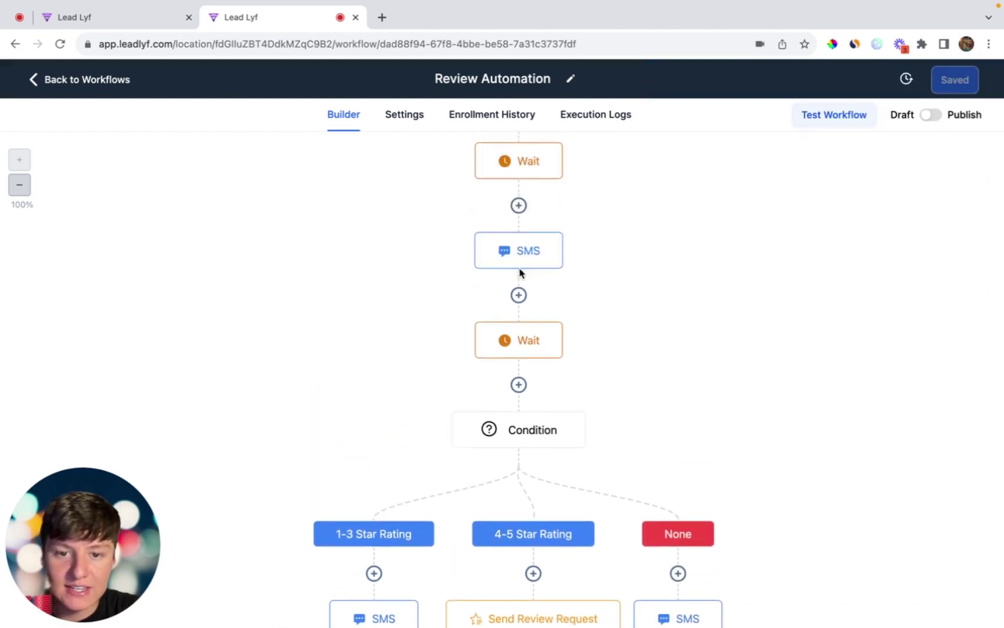
pyautogui.scroll(-3, 607, 361)
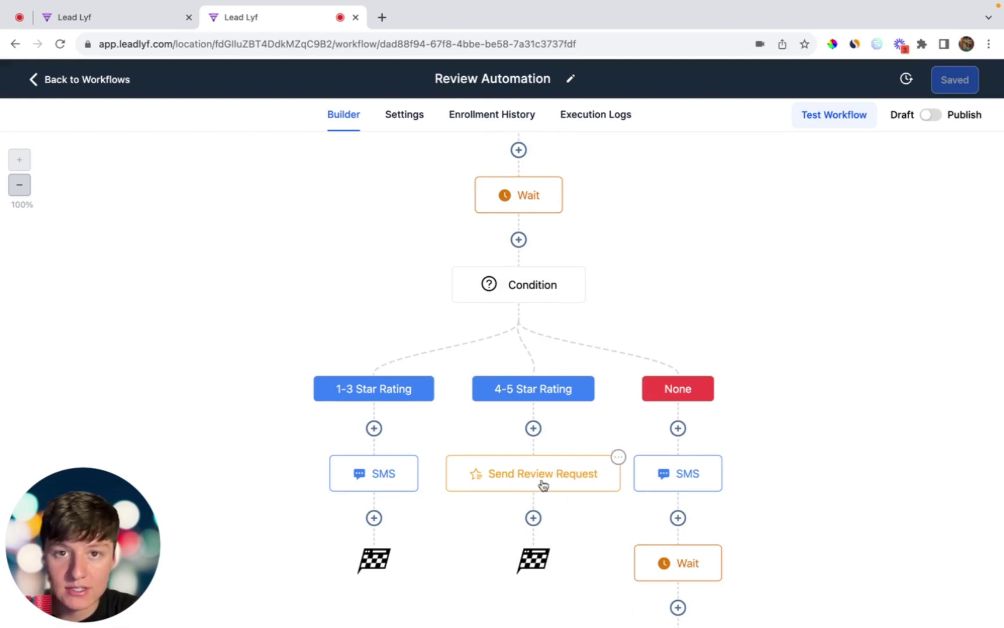
pyautogui.scroll(3, 538, 495)
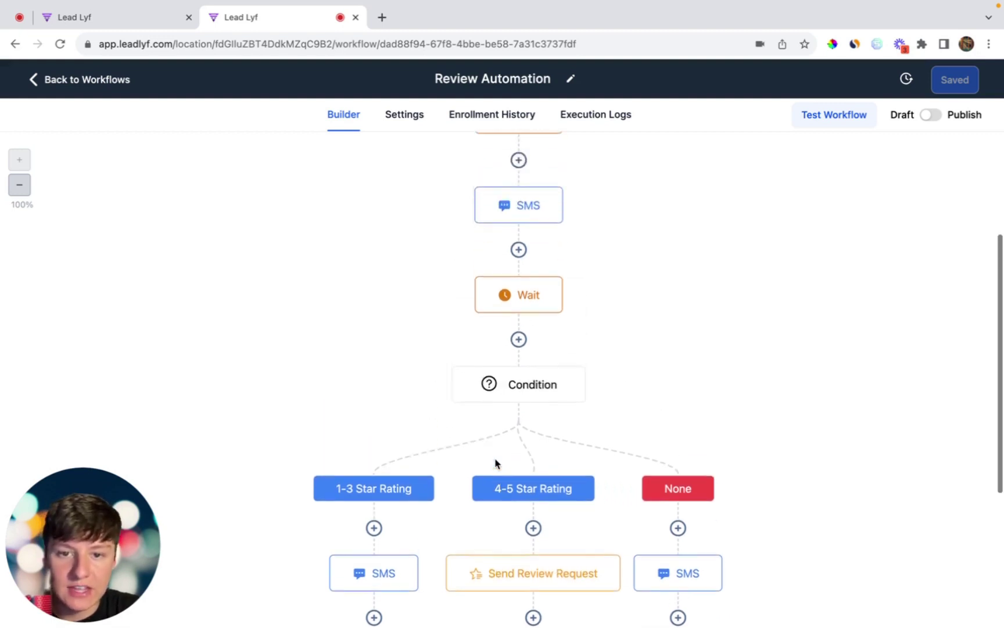
pyautogui.scroll(-3, 648, 388)
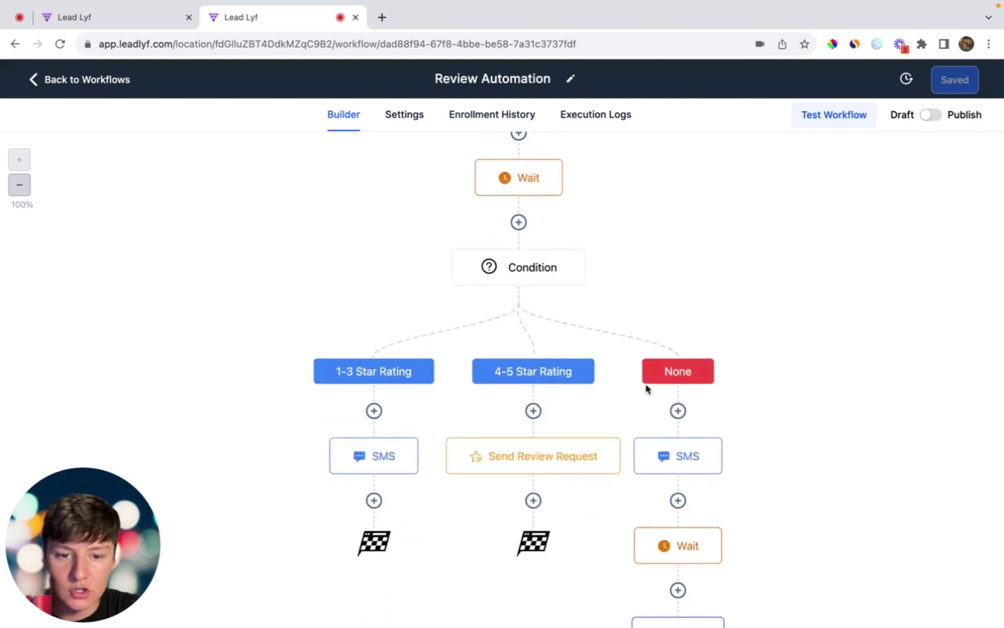
pyautogui.scroll(-1, 654, 449)
pyautogui.scroll(-2, 691, 410)
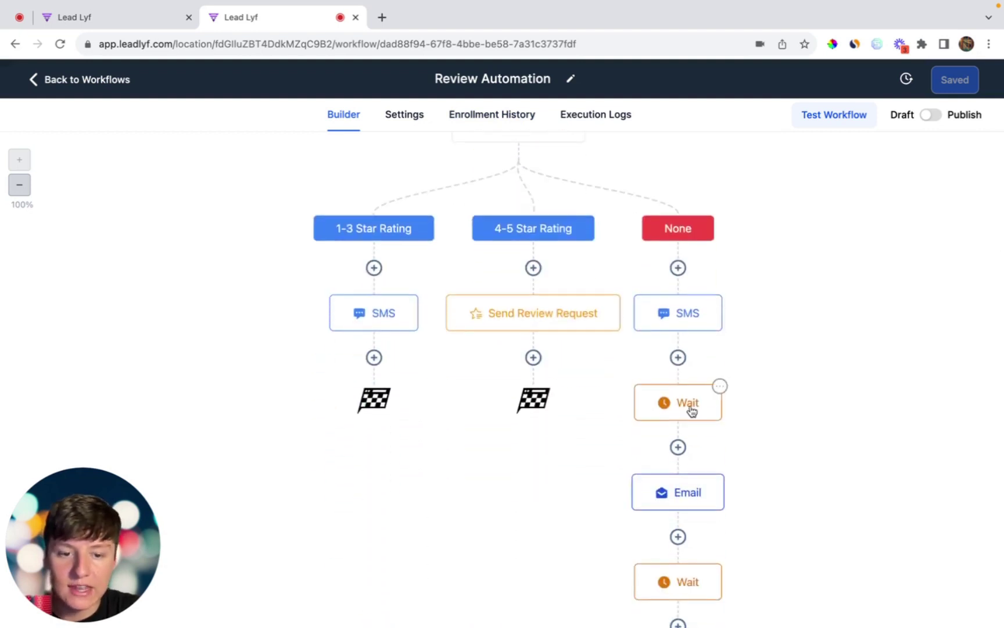
pyautogui.scroll(-1, 686, 419)
pyautogui.scroll(-1, 695, 459)
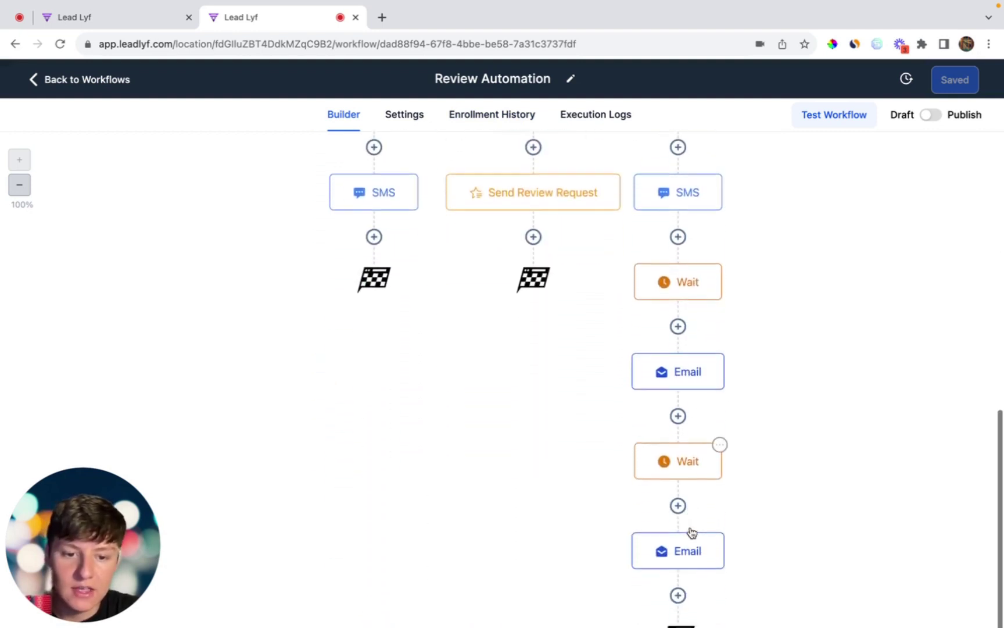
pyautogui.scroll(-1, 721, 578)
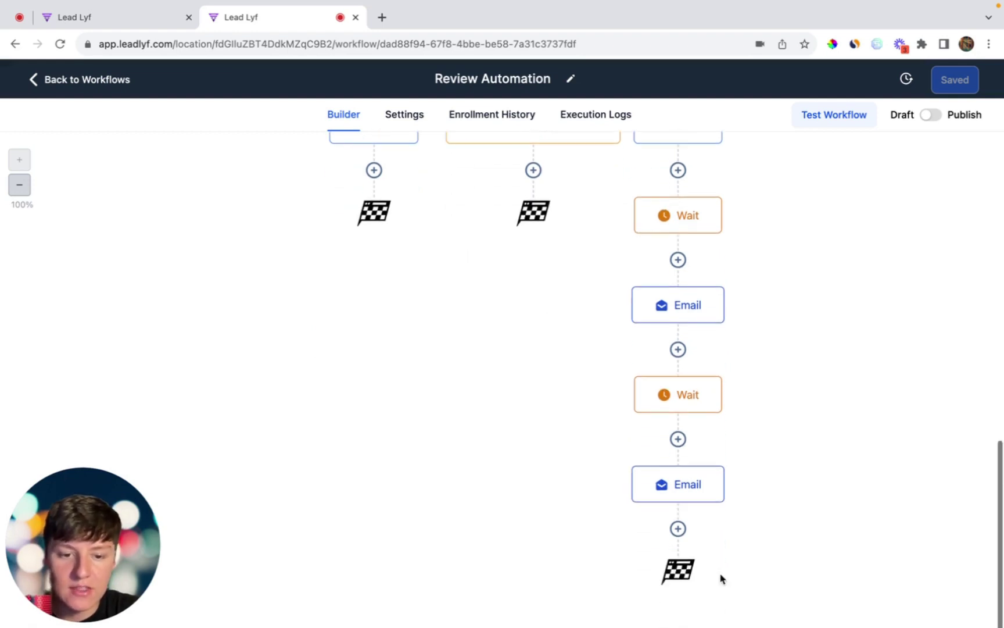
pyautogui.scroll(2, 721, 578)
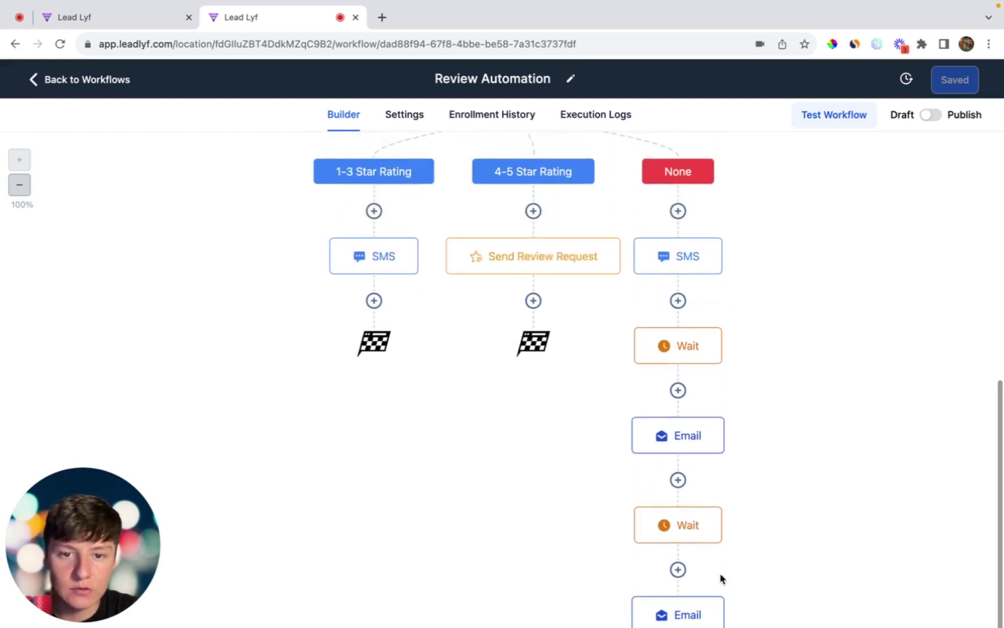
pyautogui.scroll(2, 699, 379)
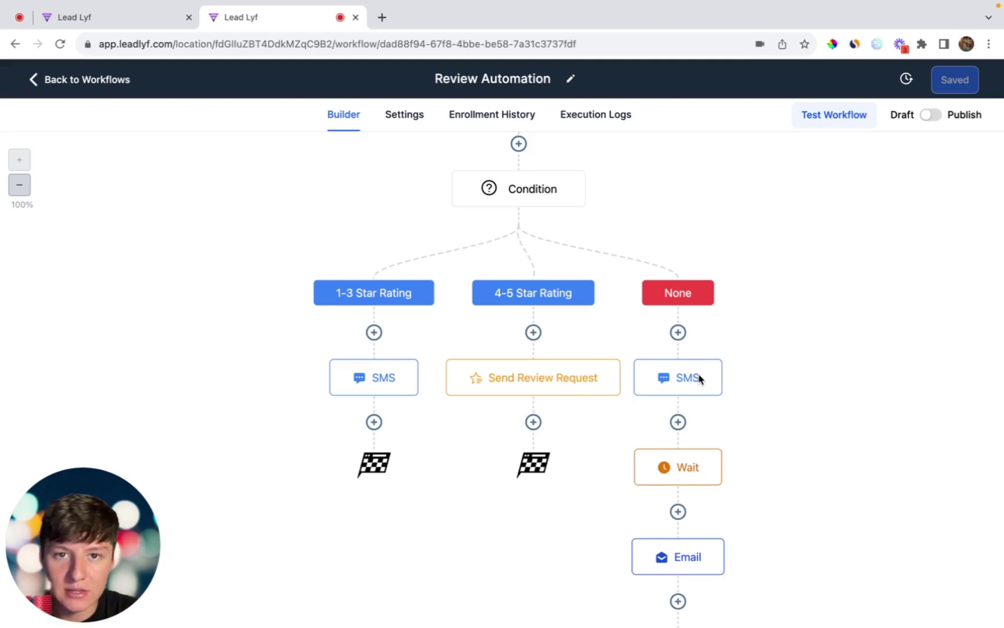
pyautogui.scroll(3, 699, 379)
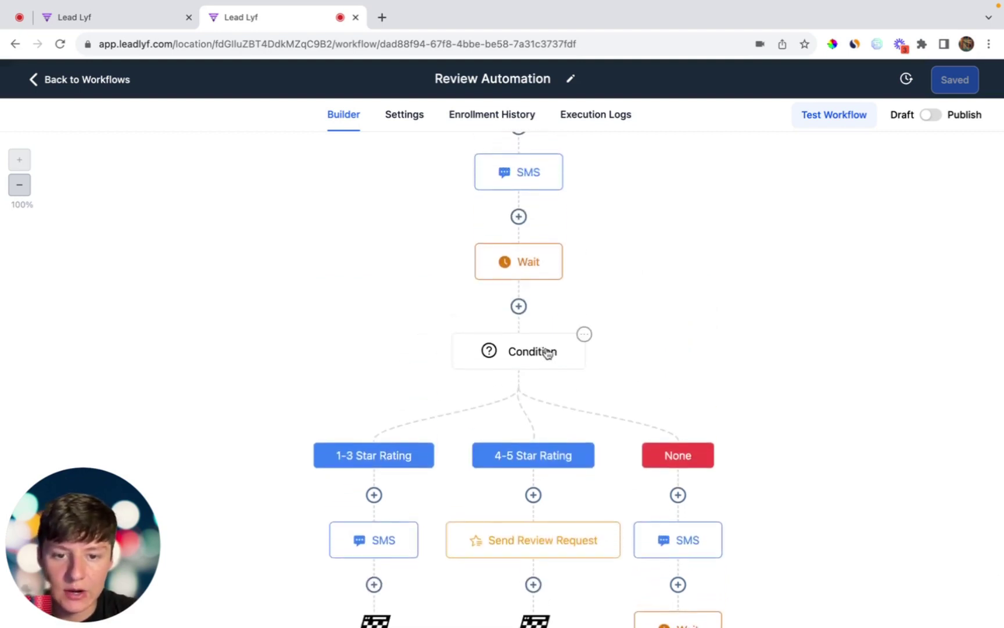
# Set the last replied-message condition of the 4-5 Star Rating branch to contain five.
pyautogui.click(546, 352)
pyautogui.scroll(-3, 529, 262)
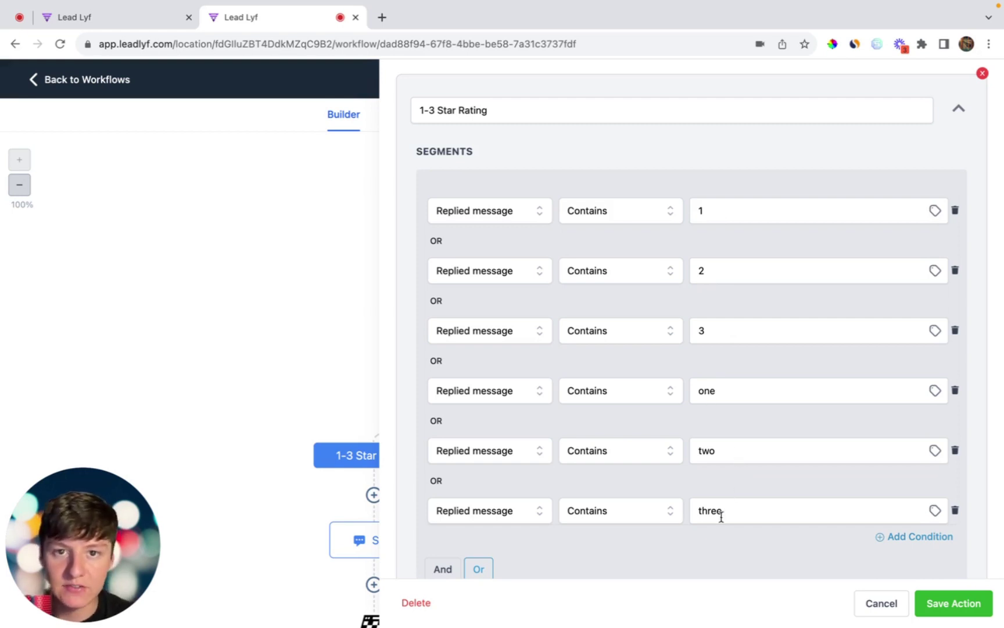
pyautogui.scroll(-10, 721, 517)
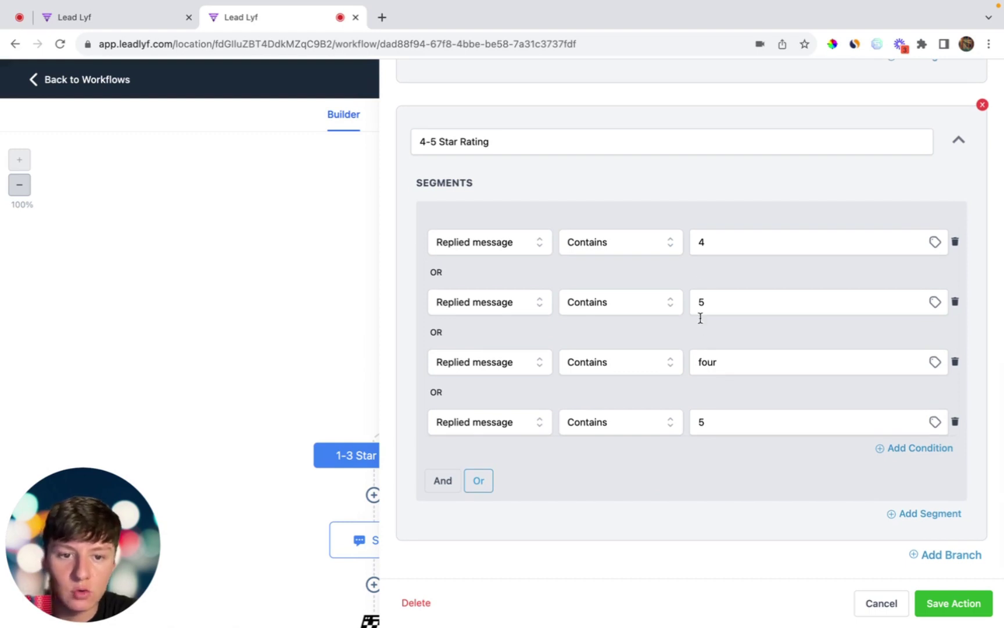
pyautogui.click(712, 421)
pyautogui.press('BackSpace')
pyautogui.write('five')
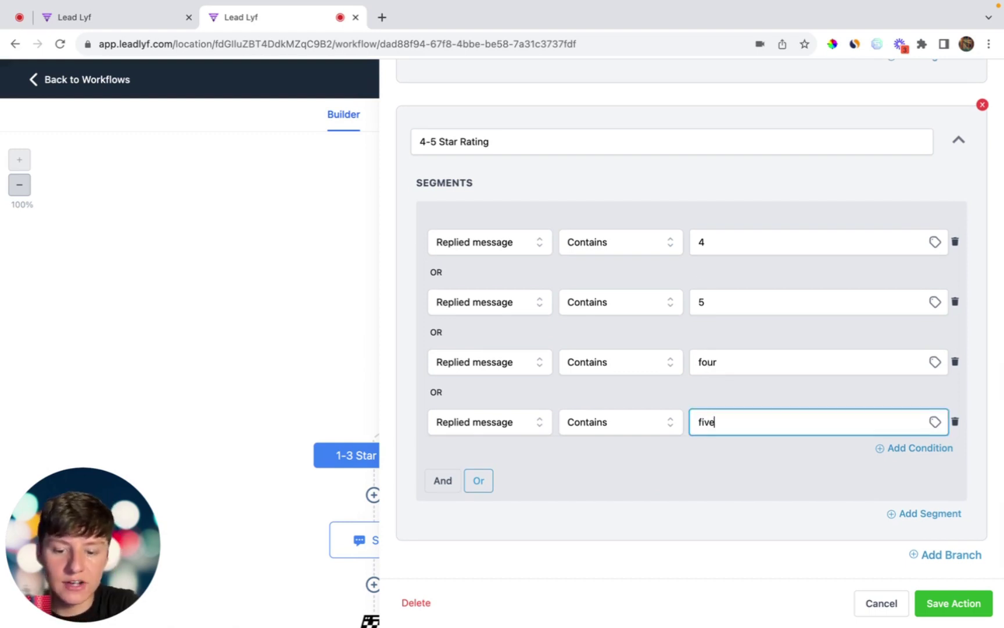
pyautogui.scroll(1, 720, 453)
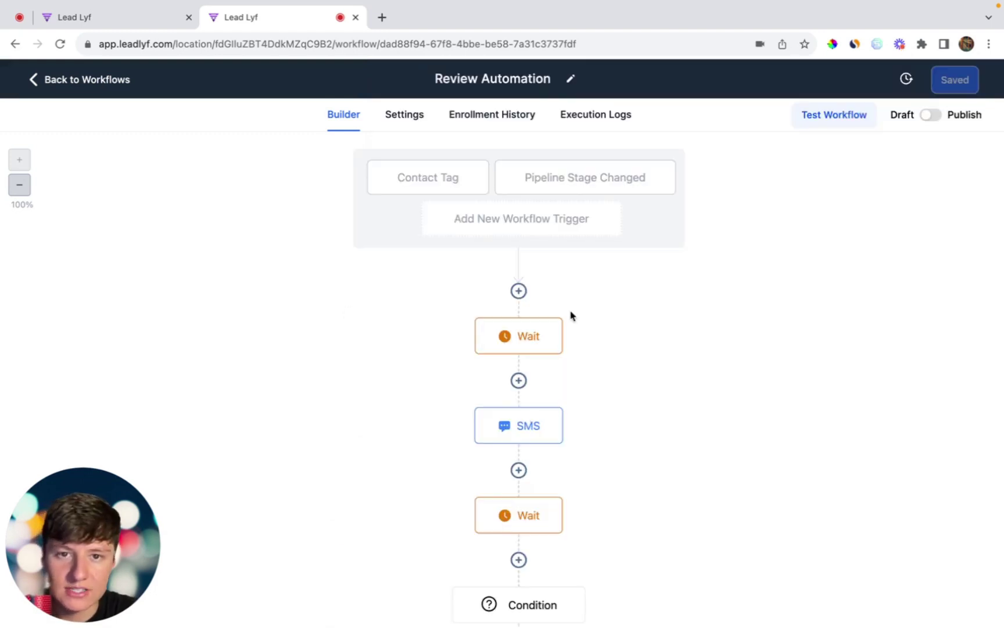
# Leave the workflow, open Opportunities, and move the first lead from the Lead in stage to Sold in Main Pipeline.
pyautogui.click(120, 81)
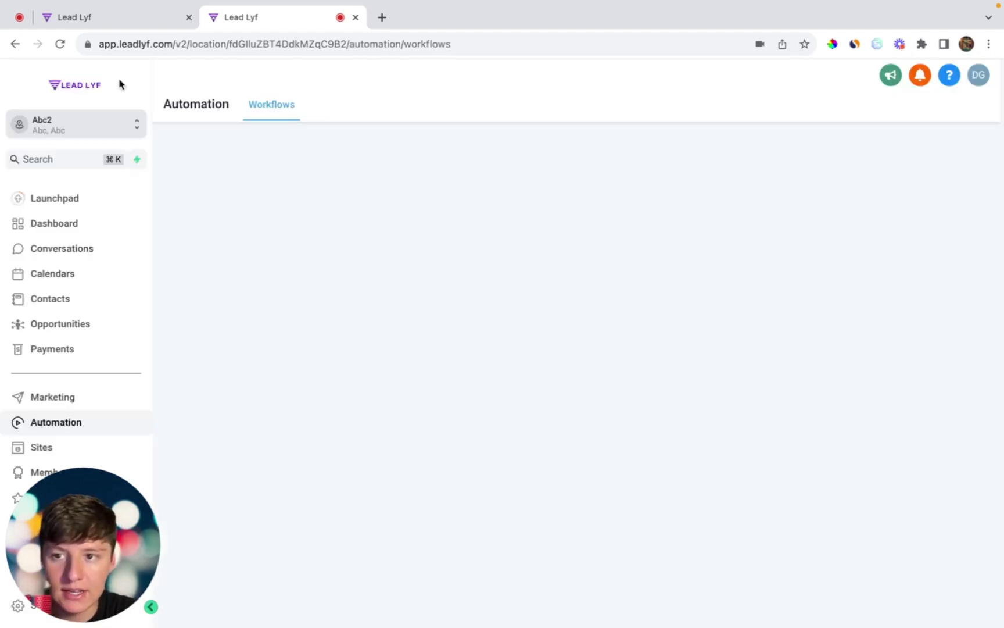
pyautogui.click(80, 327)
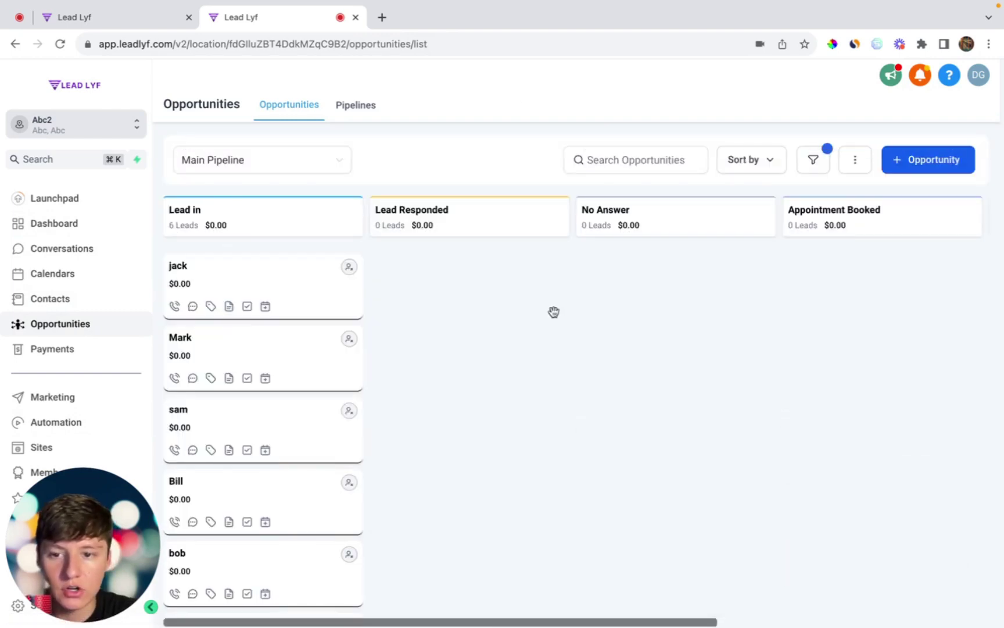
pyautogui.moveTo(258, 293); pyautogui.dragTo(884, 282)
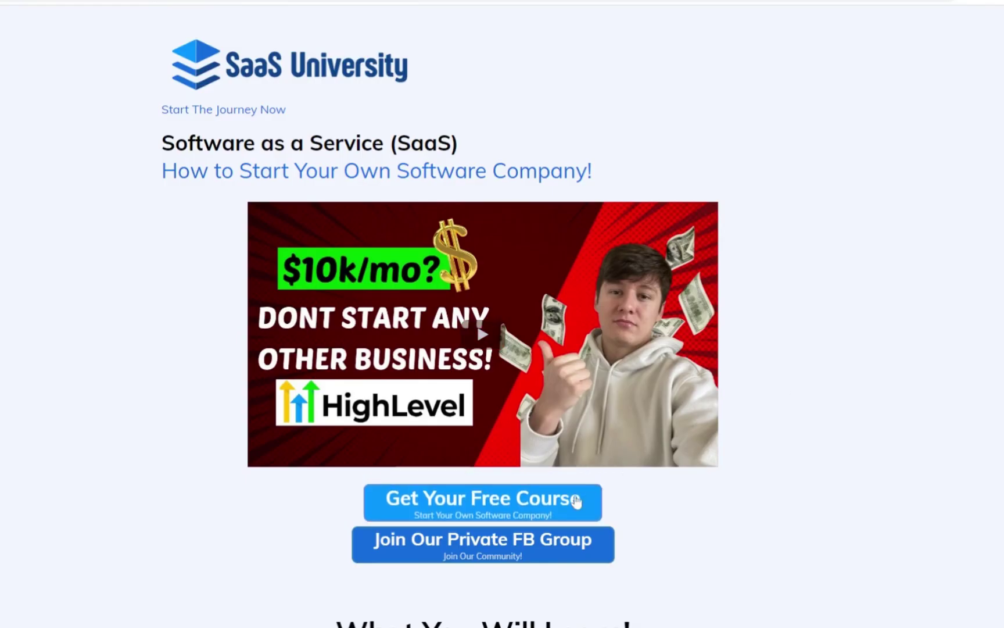
pyautogui.click(577, 501)
pyautogui.scroll(-2, 484, 290)
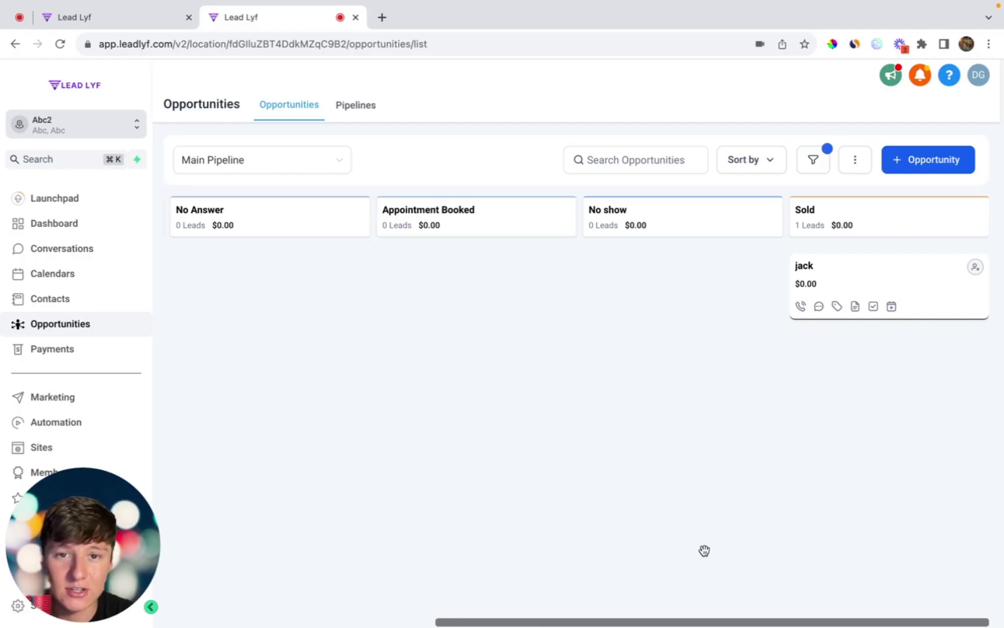